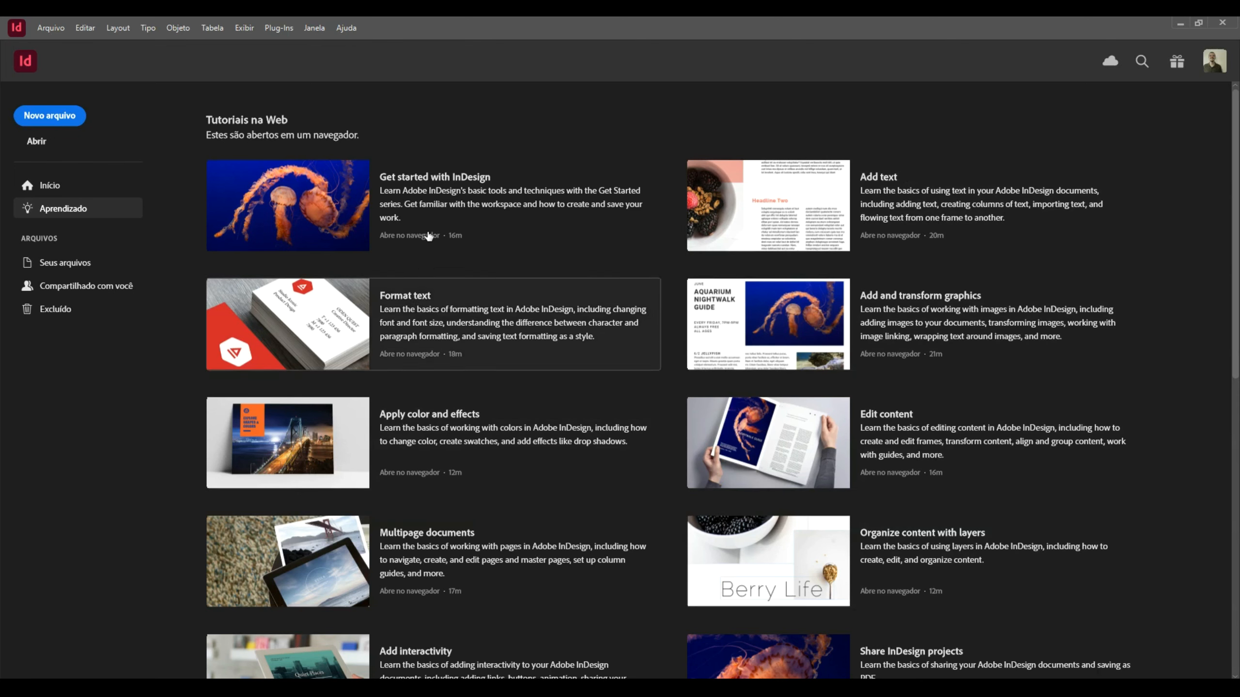
Step: Browse the tutorials list, then return to the Início home page
{"action": "scroll", "coordinate": [676, 300], "scroll_direction": "down", "scroll_amount": 2}
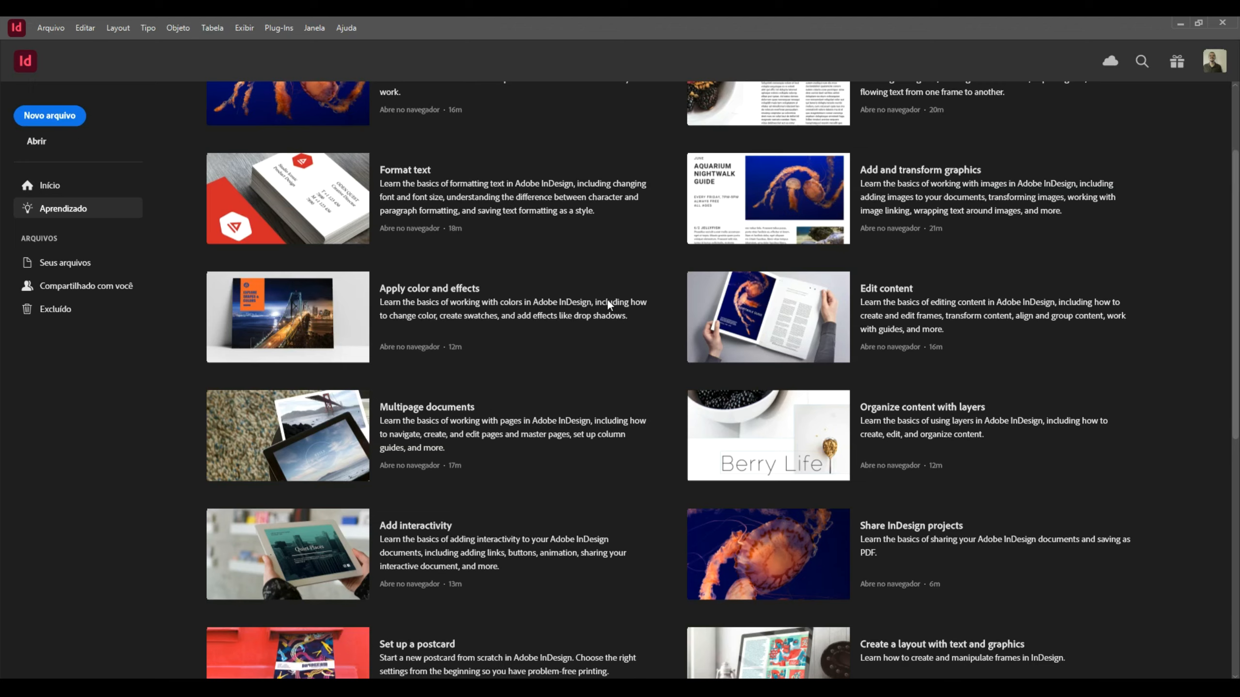
{"action": "scroll", "coordinate": [607, 300], "scroll_direction": "down", "scroll_amount": 2}
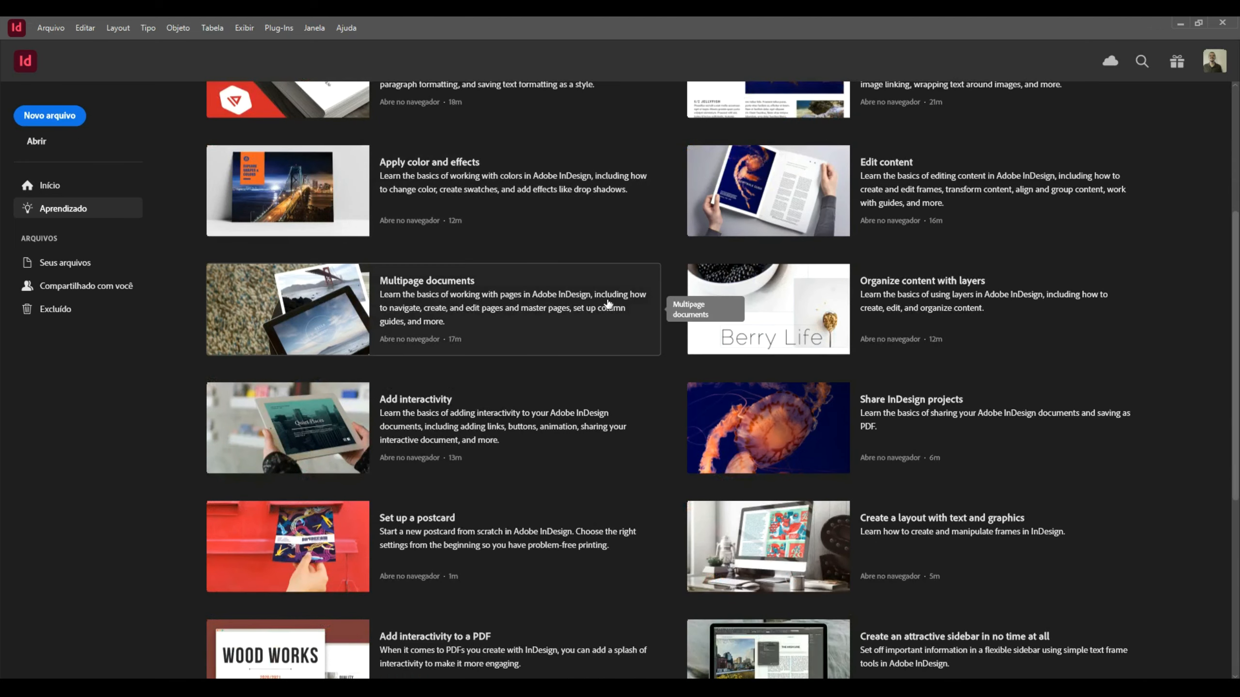
{"action": "scroll", "coordinate": [607, 303], "scroll_direction": "up", "scroll_amount": 4}
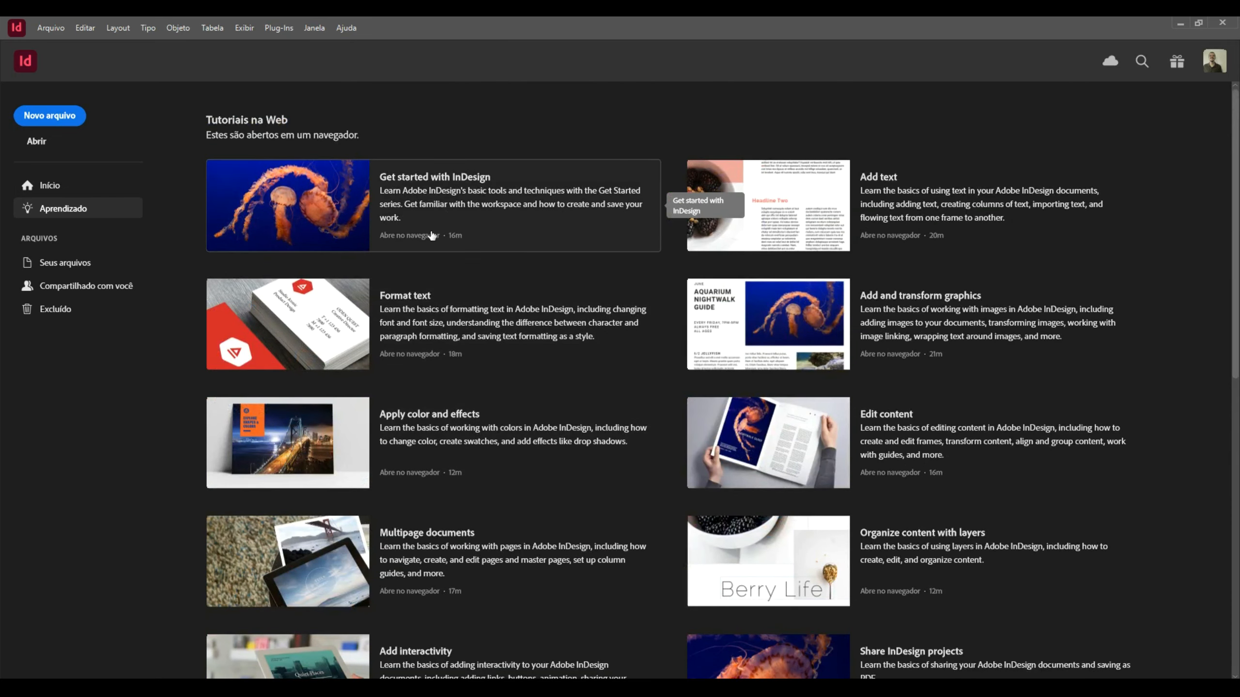
{"action": "left_click", "coordinate": [52, 185]}
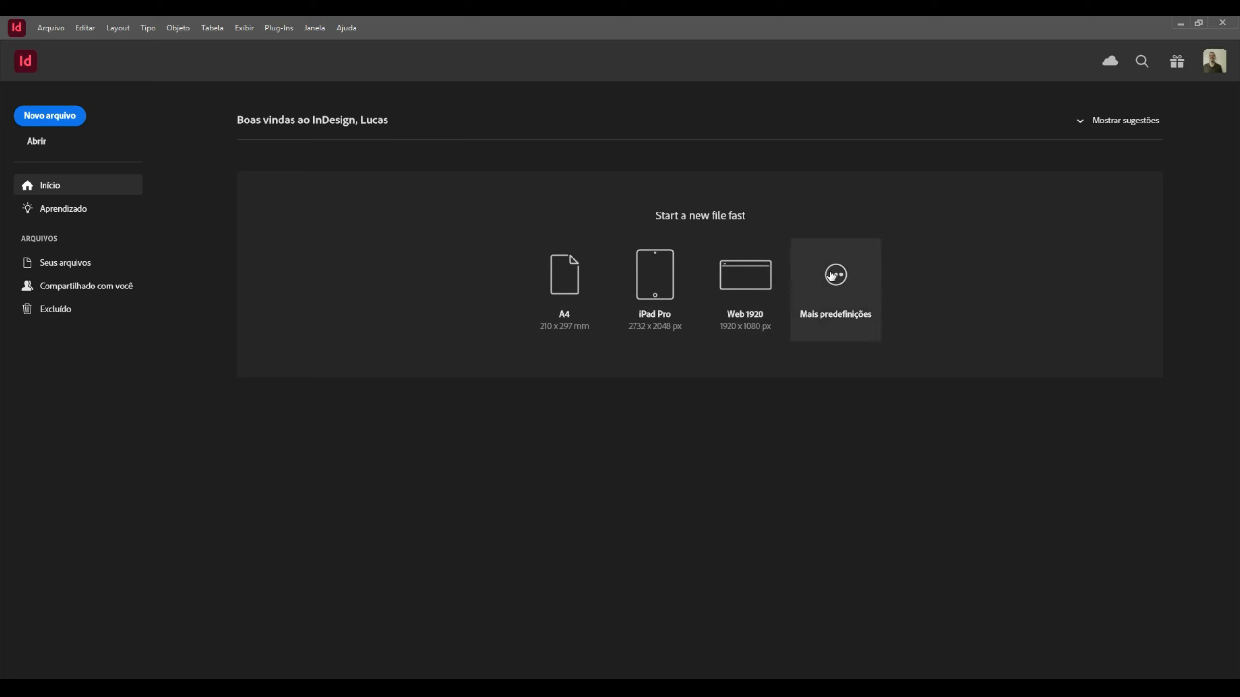
Step: Show and hide the suggestion cards, then start a new 200 × 200 mm document
{"action": "left_click", "coordinate": [1133, 122]}
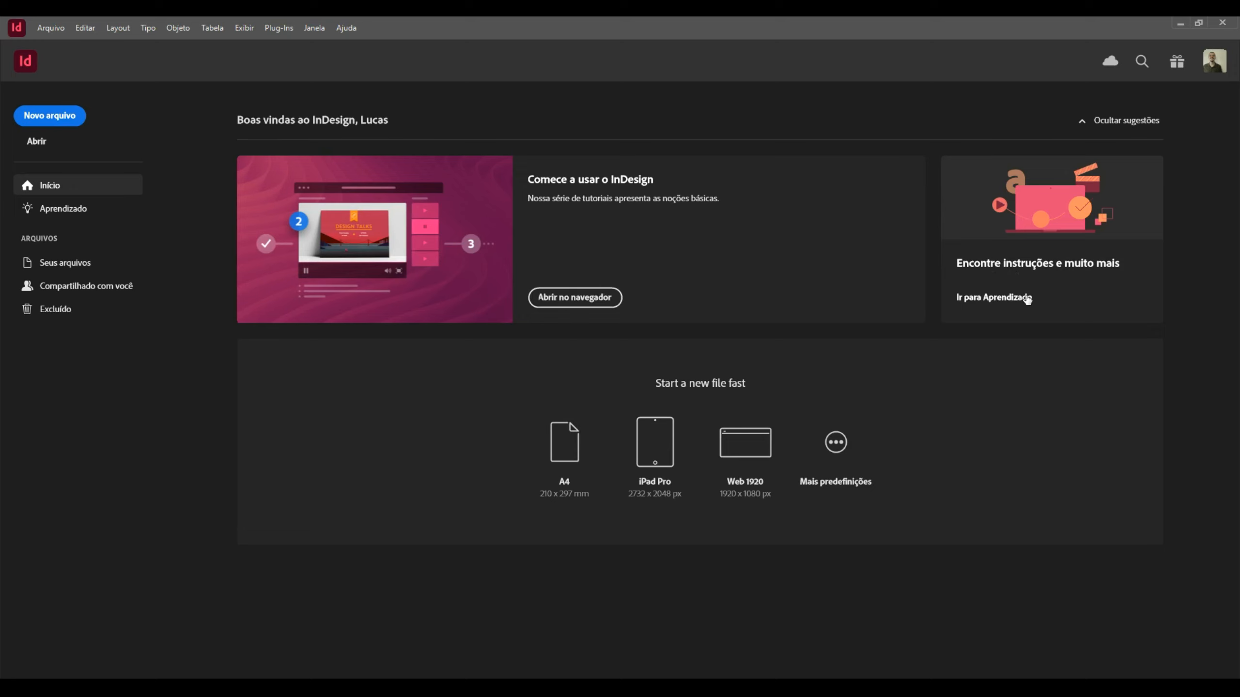
{"action": "left_click", "coordinate": [1129, 122]}
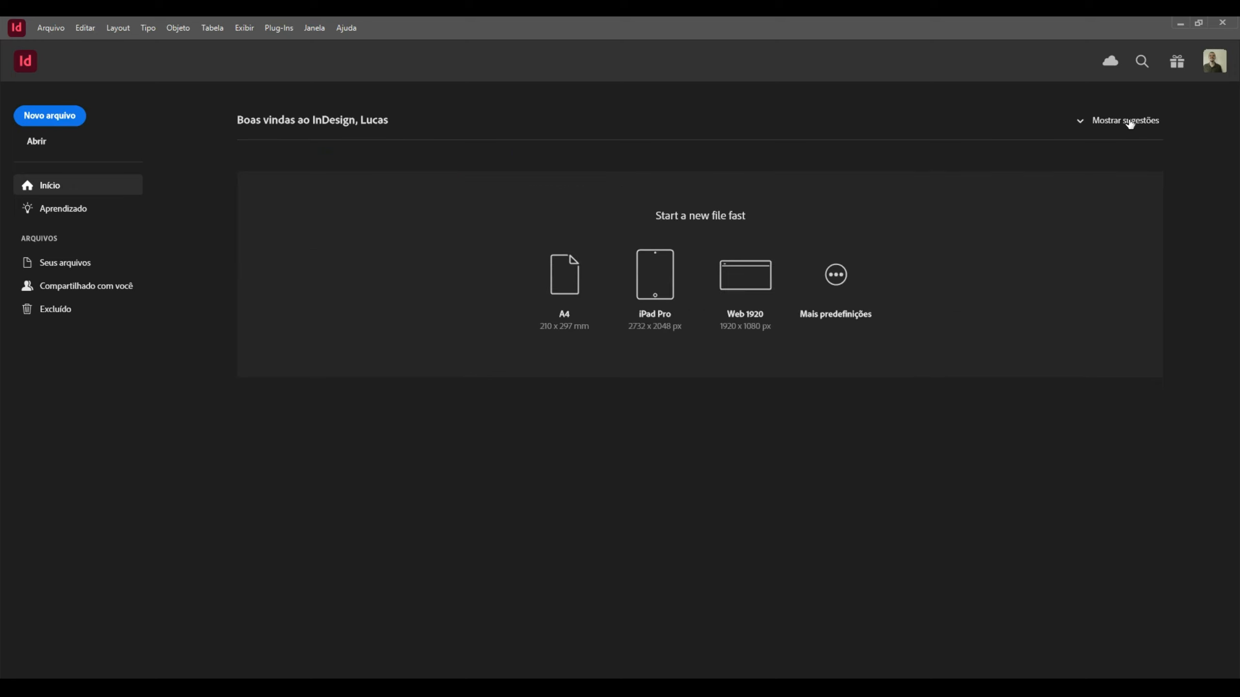
{"action": "left_click", "coordinate": [46, 118]}
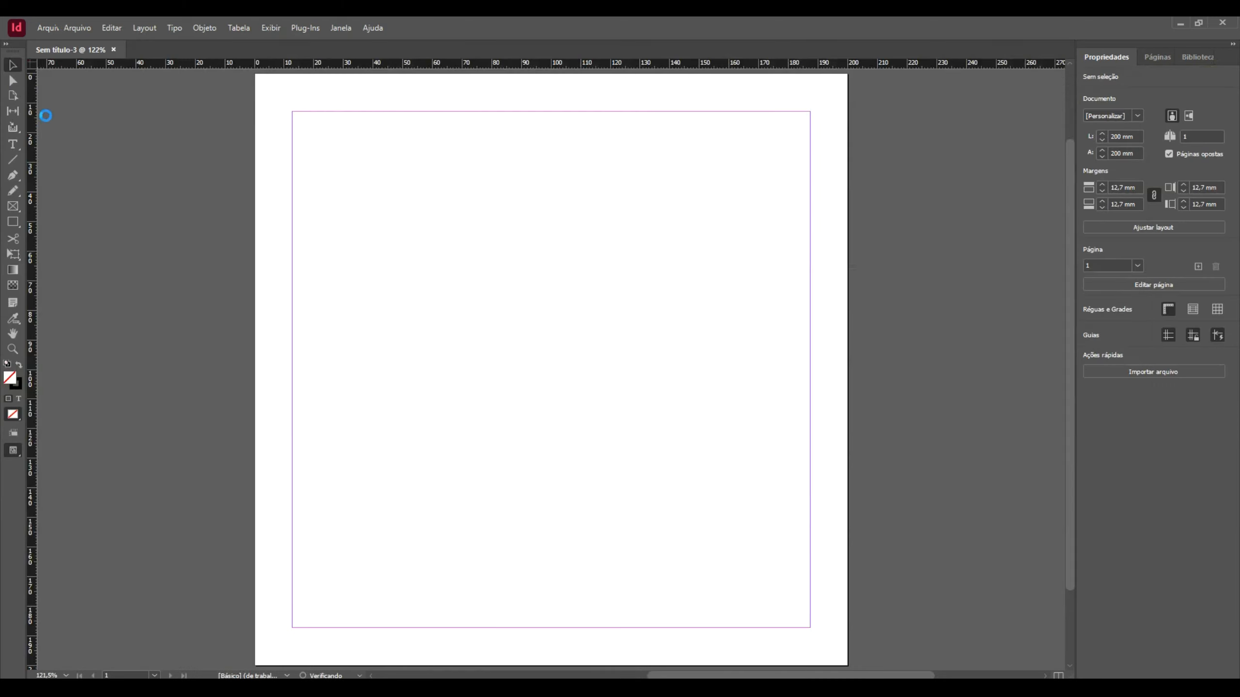
Step: Choose the [Padrão] 210 × 297 mm preset with 3 columns, keeping the live preview on
{"action": "left_click_drag", "start_coordinate": [785, 78], "coordinate": [835, 100]}
{"action": "left_click", "coordinate": [1015, 524]}
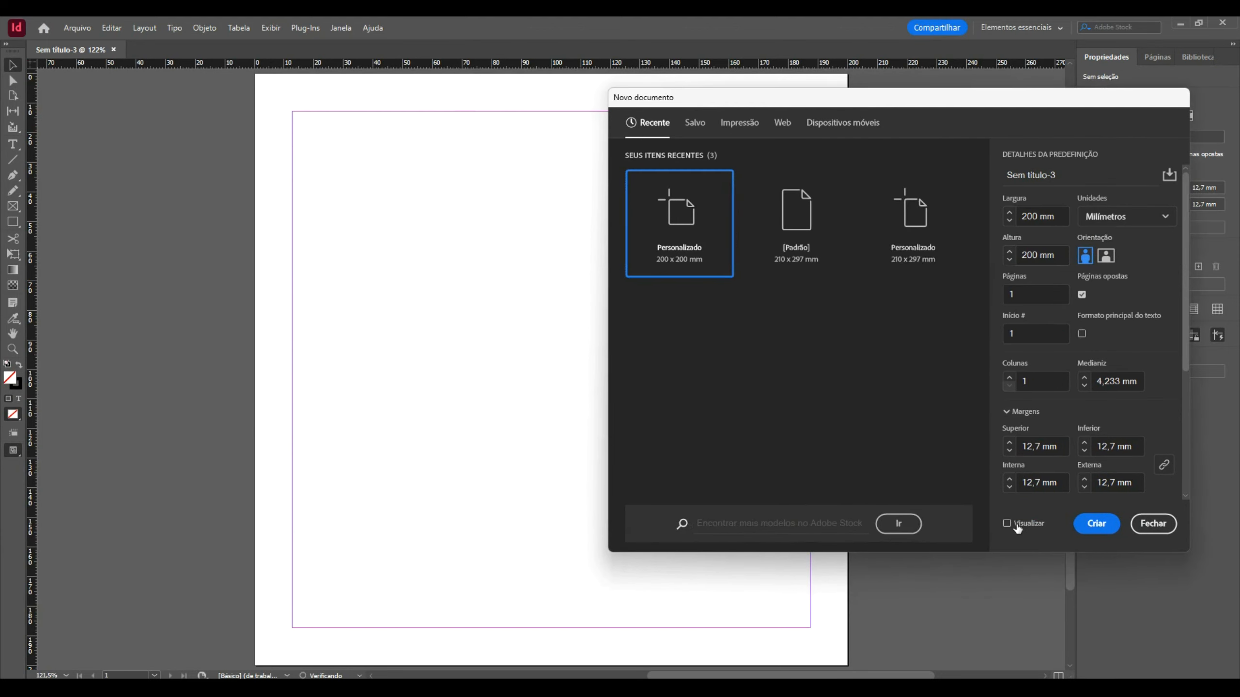
{"action": "left_click", "coordinate": [1015, 526]}
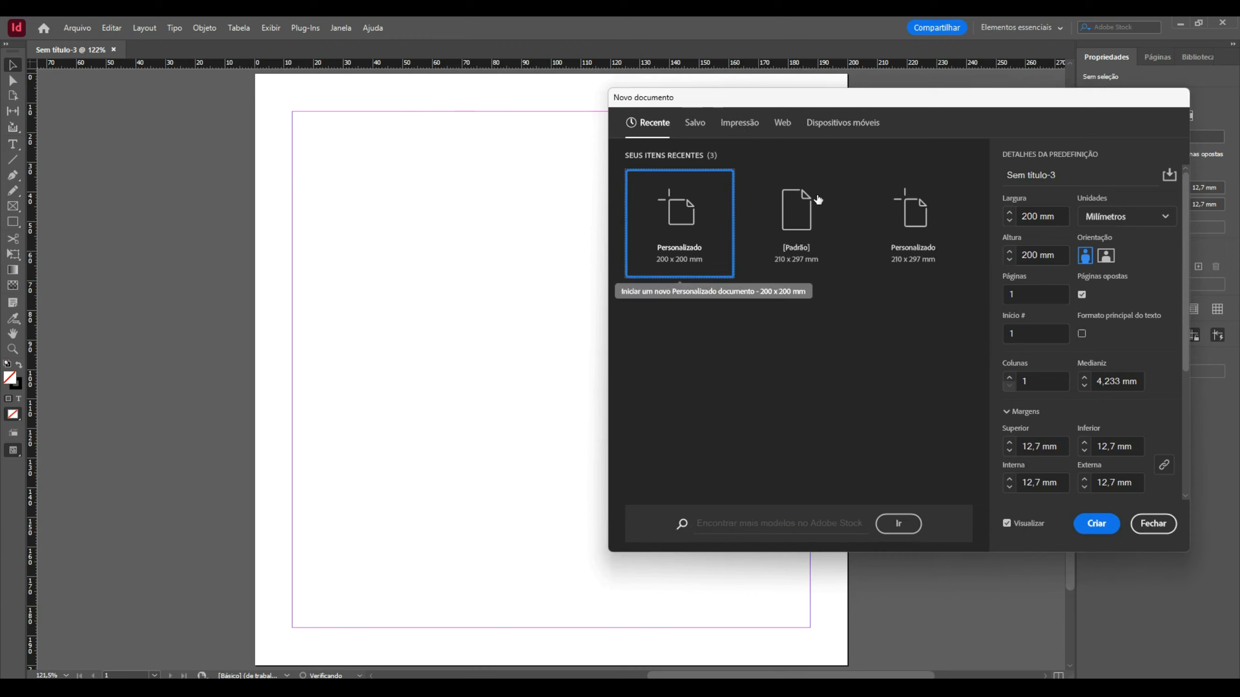
{"action": "left_click", "coordinate": [796, 225]}
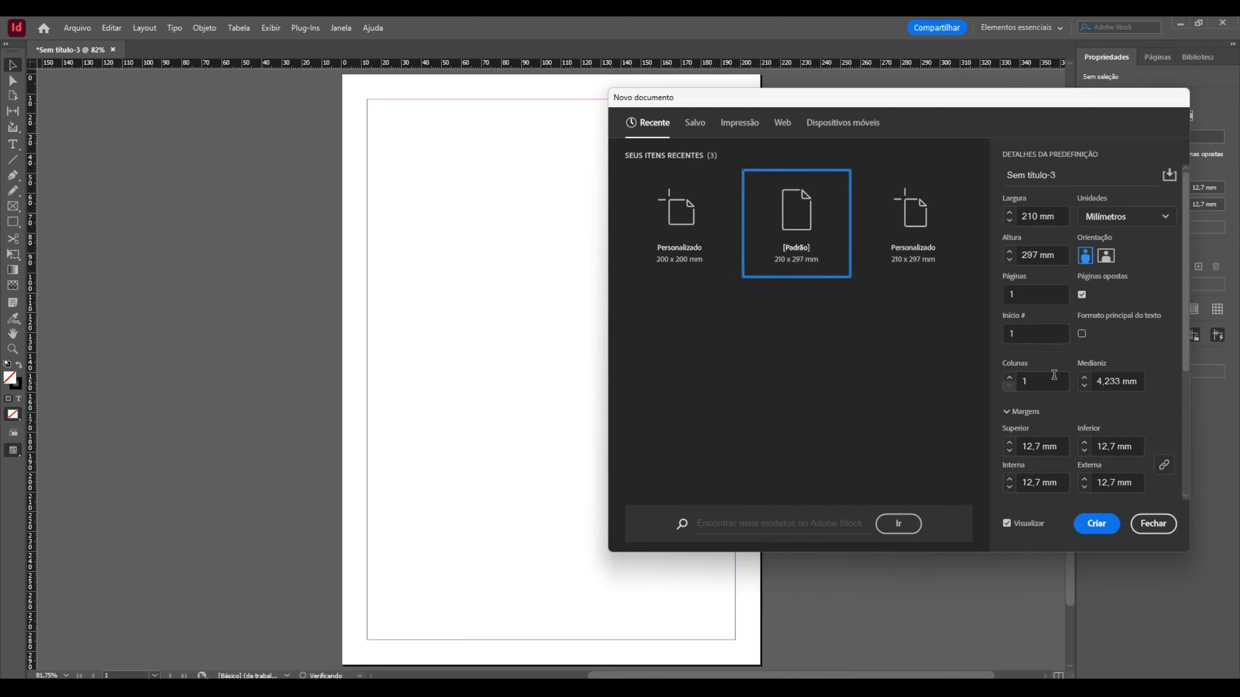
{"action": "left_click", "coordinate": [1010, 382]}
{"action": "left_click", "coordinate": [1009, 380]}
{"action": "left_click", "coordinate": [1009, 380]}
{"action": "left_click_drag", "start_coordinate": [1005, 100], "coordinate": [1064, 117]}
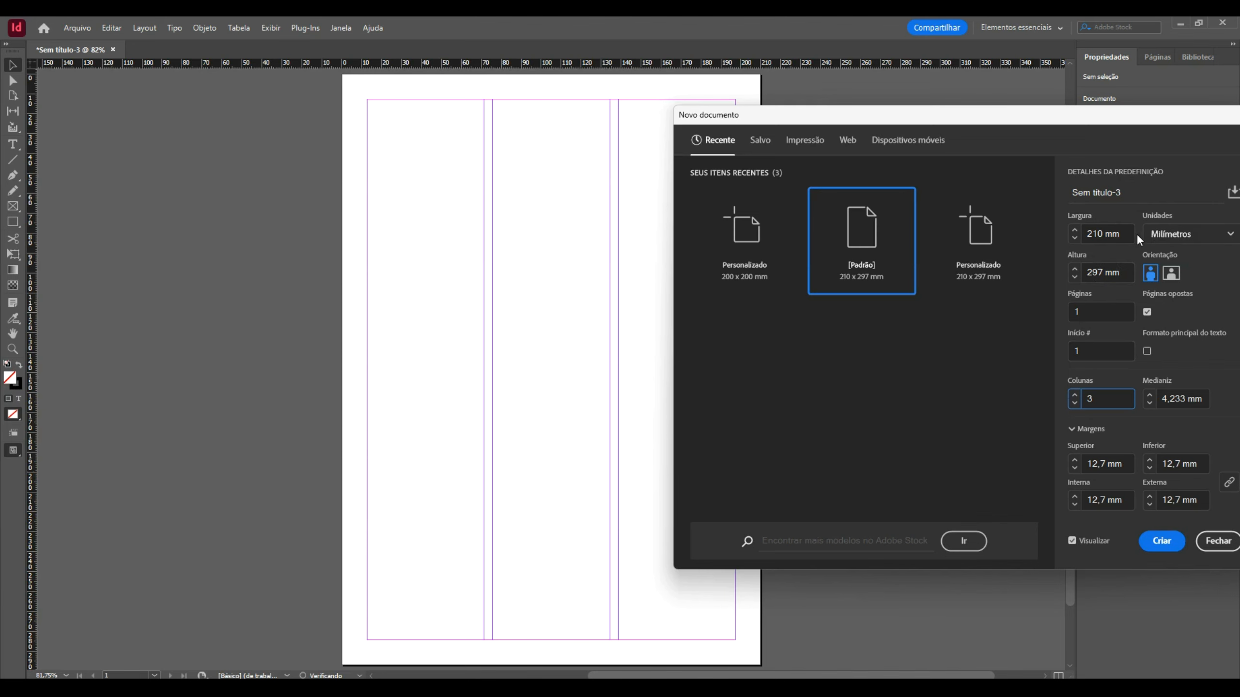
{"action": "left_click", "coordinate": [1140, 192]}
Step: Name the document TCC followed by the author's name, keeping units in Milímetros
{"action": "key", "text": "ctrl+a"}
{"action": "type", "text": "TC"}
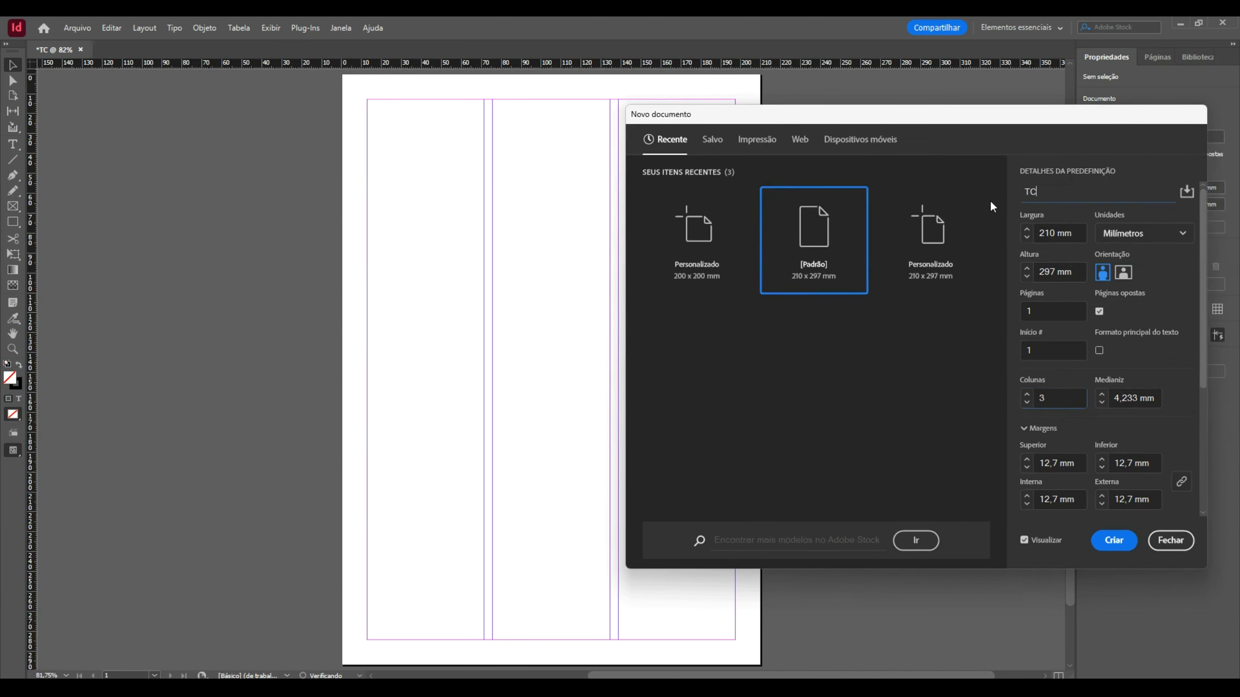
{"action": "type", "text": "C LucasBaisch"}
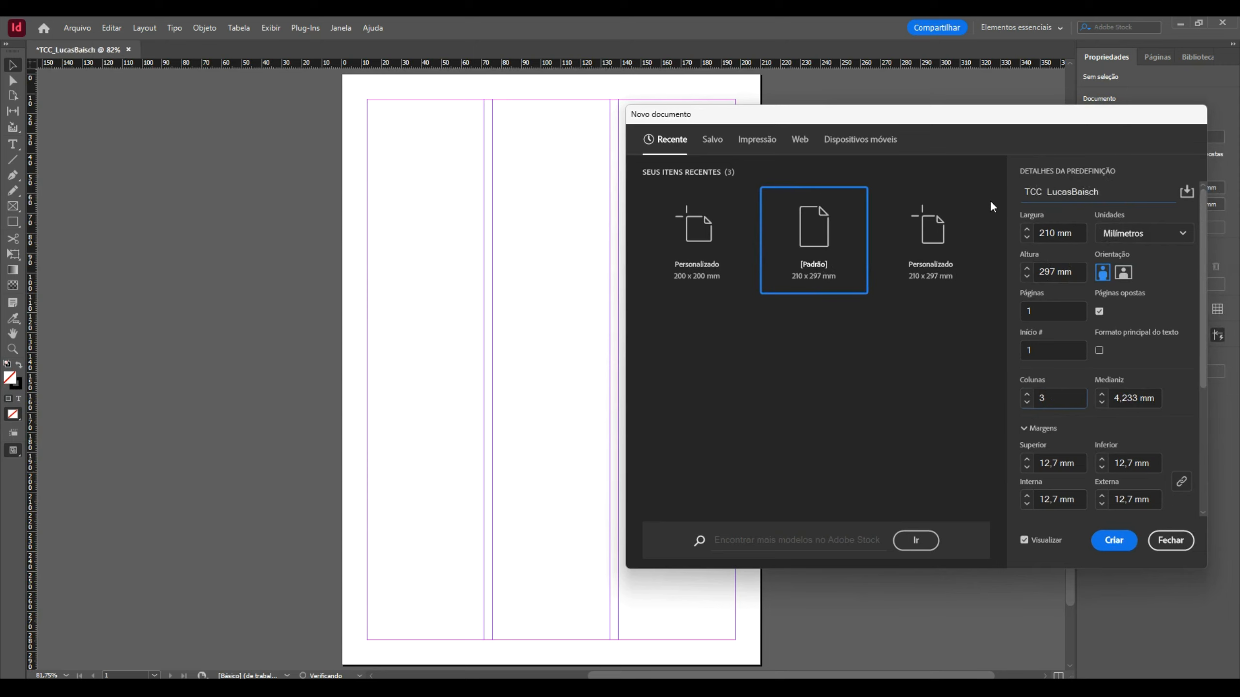
{"action": "left_click", "coordinate": [1074, 233]}
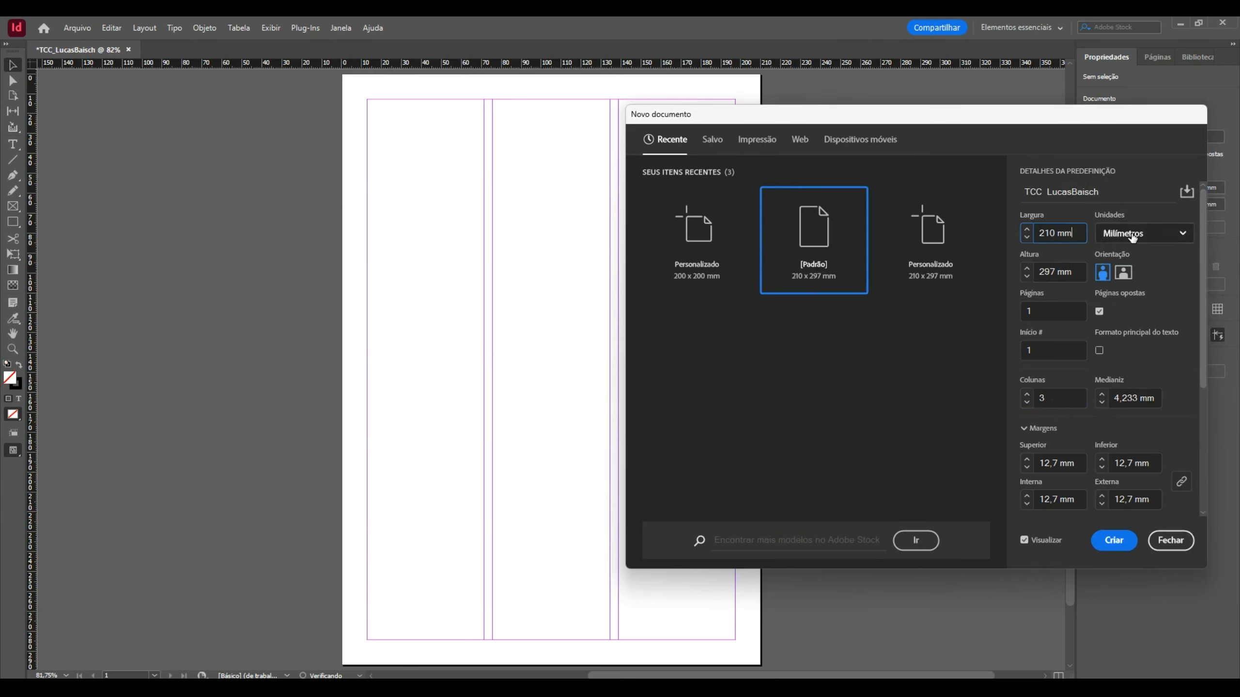
{"action": "left_click", "coordinate": [1172, 236]}
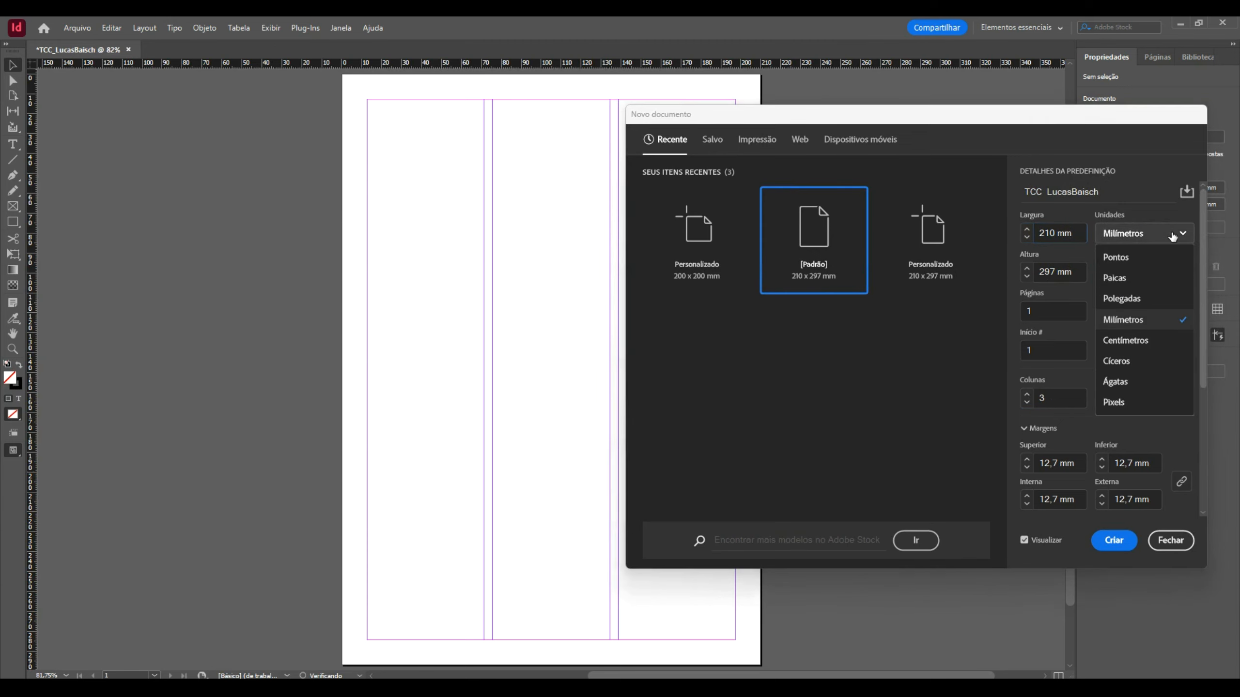
{"action": "left_click", "coordinate": [1172, 235]}
{"action": "left_click", "coordinate": [1174, 233]}
{"action": "left_click", "coordinate": [1173, 233]}
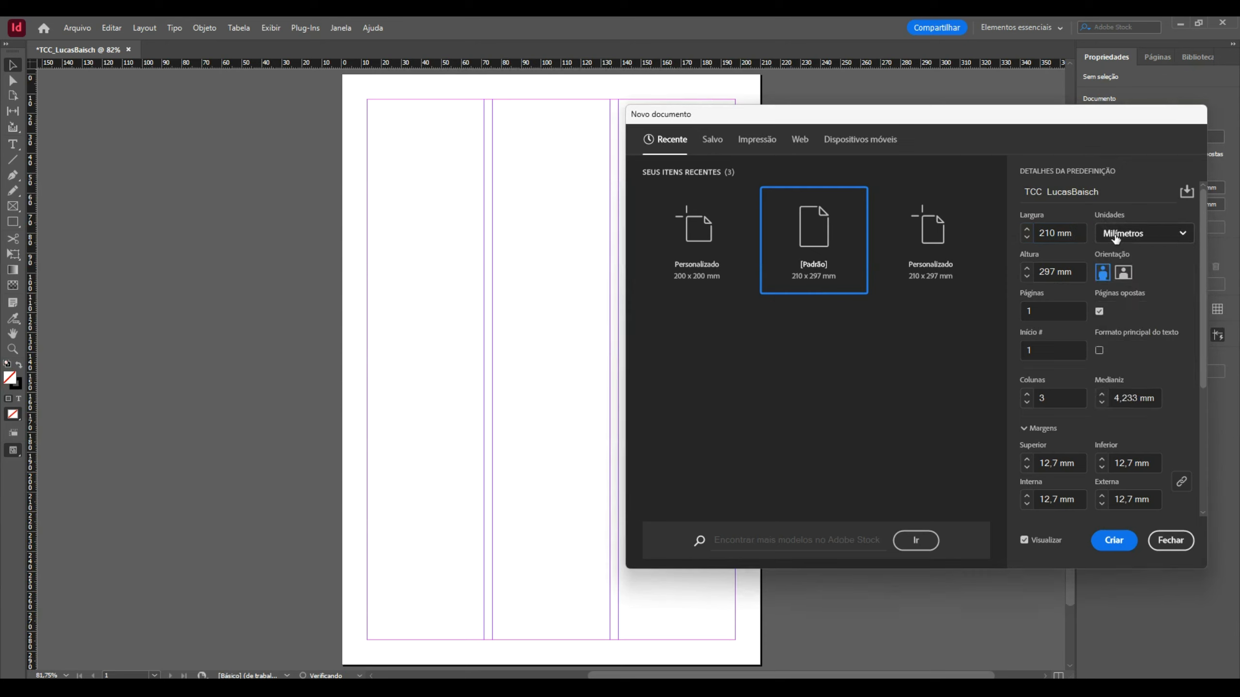
Step: Keep portrait orientation after trying landscape, and enter 10 pages
{"action": "left_click", "coordinate": [1123, 272]}
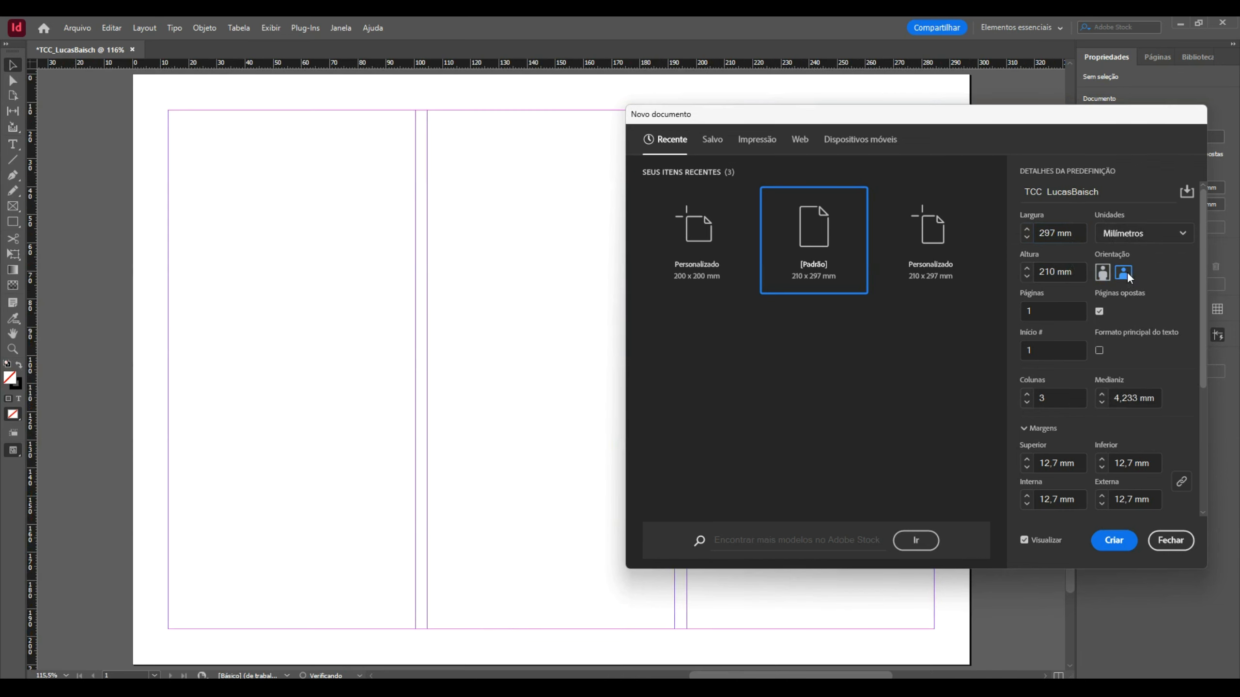
{"action": "left_click", "coordinate": [1102, 274]}
{"action": "left_click", "coordinate": [1048, 312]}
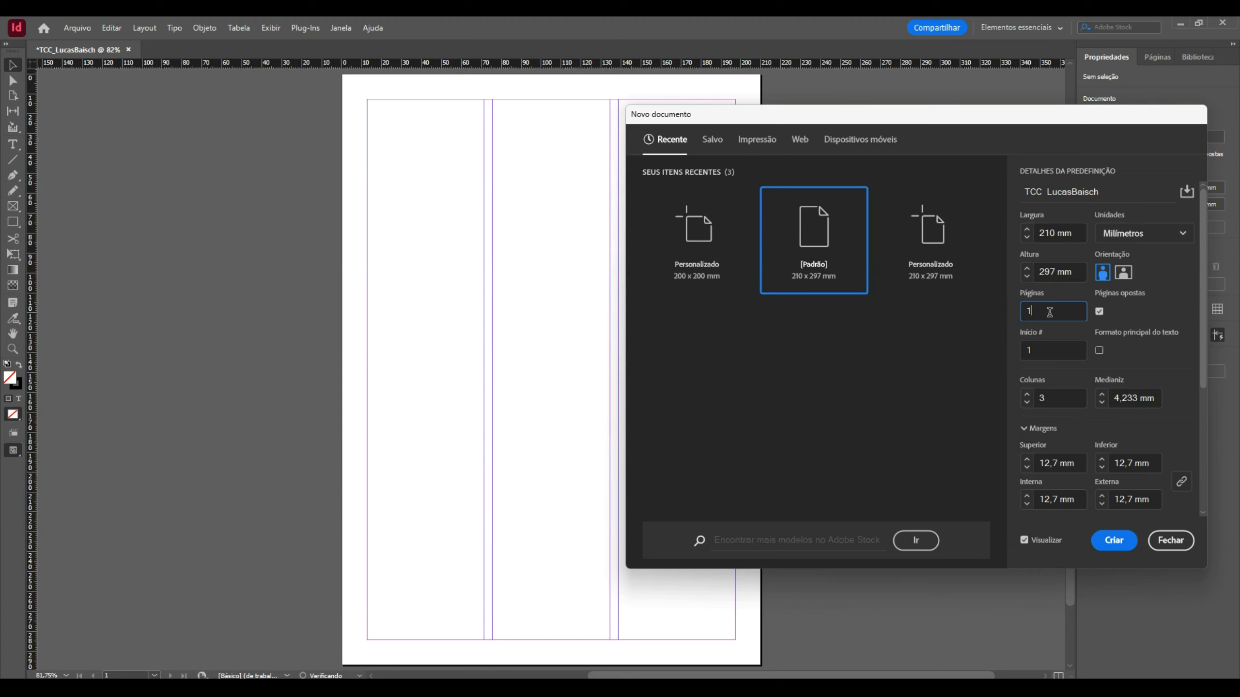
{"action": "type", "text": "0"}
Step: Confirm 10 pages starting at page 1 and move to the column count
{"action": "left_click", "coordinate": [1059, 351]}
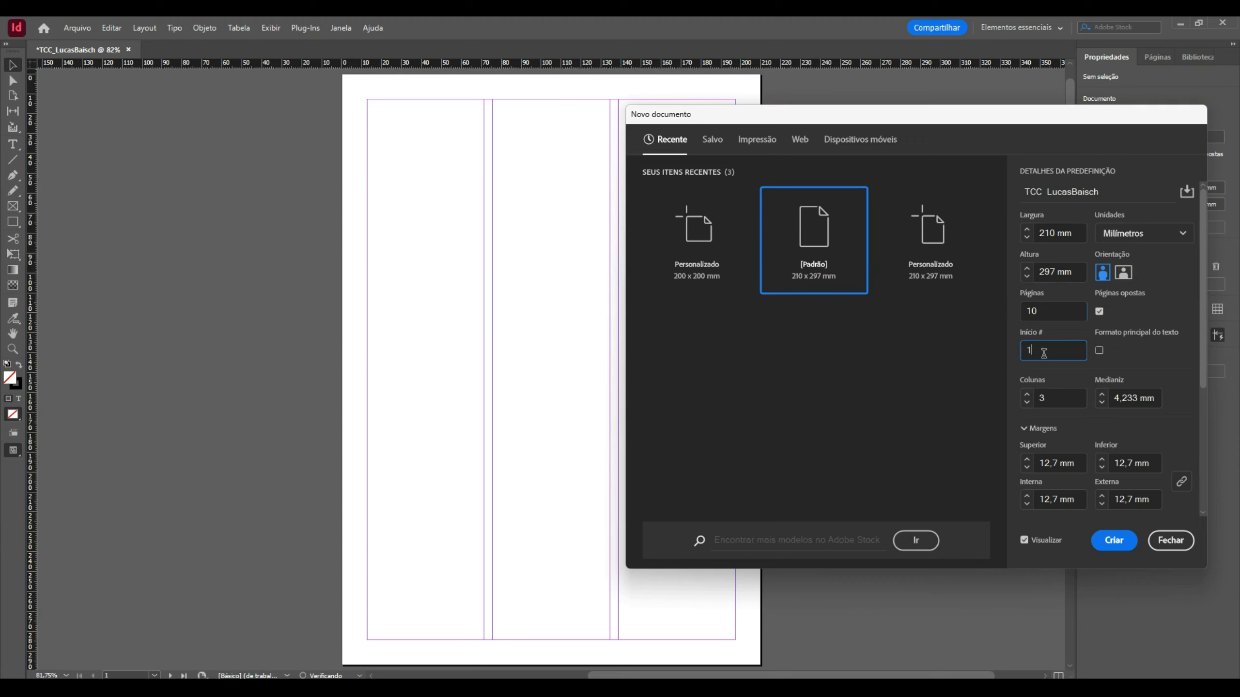
{"action": "left_click", "coordinate": [1052, 398]}
Step: Settle on 3 columns with a 5 mm gutter after trying 4 columns
{"action": "left_click", "coordinate": [1027, 394]}
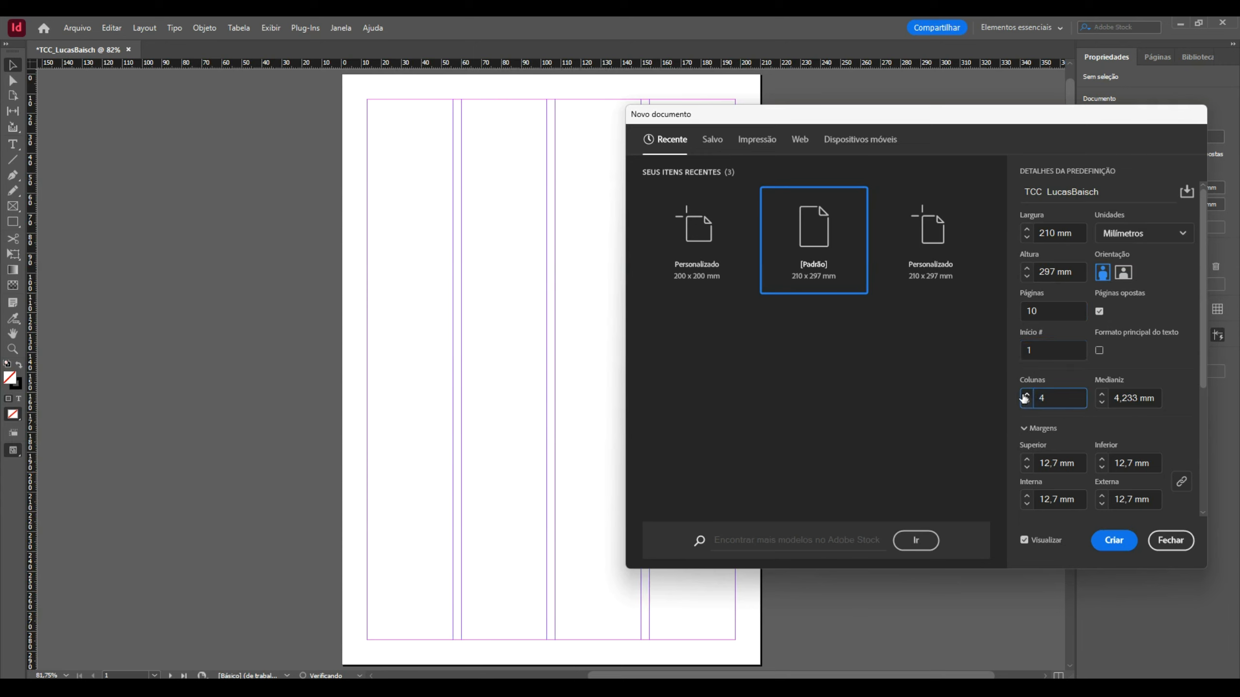
{"action": "left_click_drag", "start_coordinate": [912, 115], "coordinate": [937, 111]}
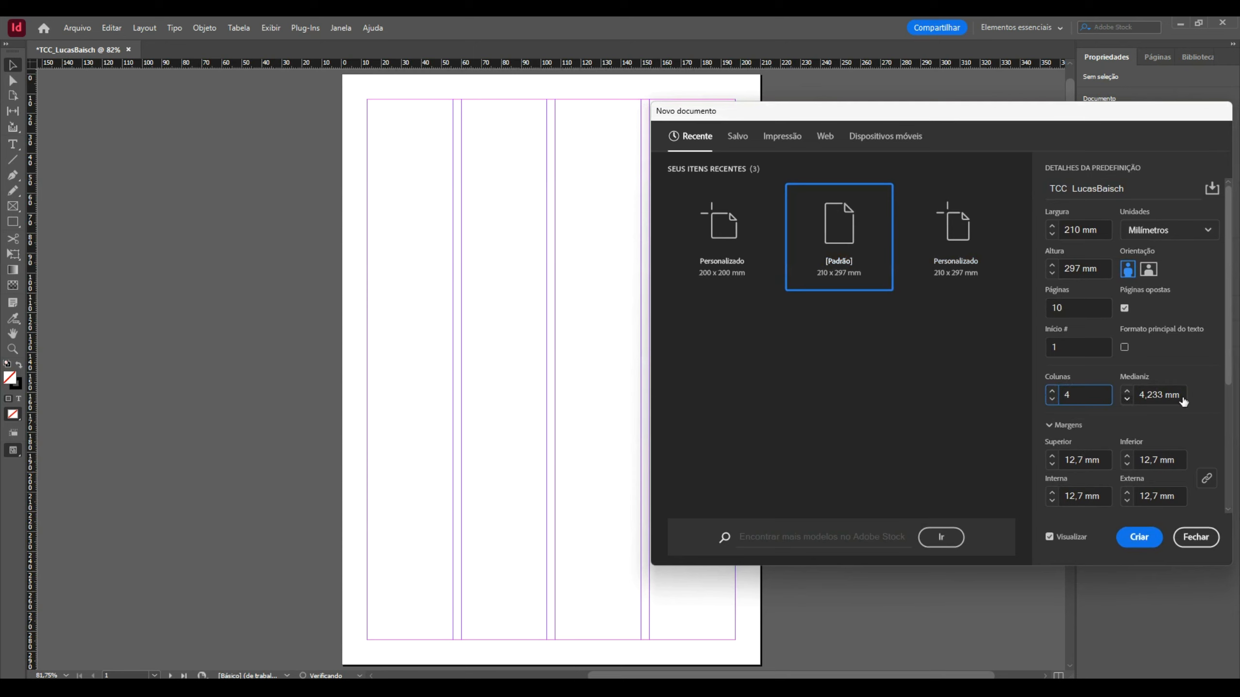
{"action": "left_click", "coordinate": [1126, 399]}
{"action": "left_click", "coordinate": [1127, 391]}
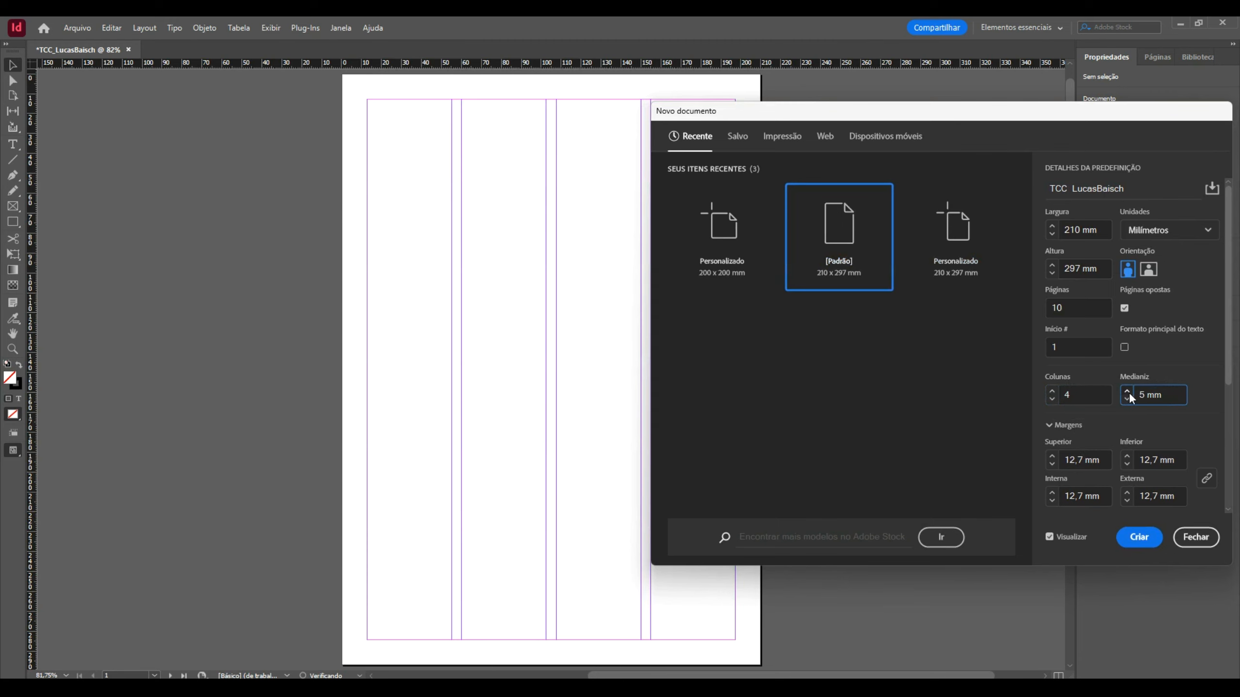
{"action": "left_click", "coordinate": [1126, 400]}
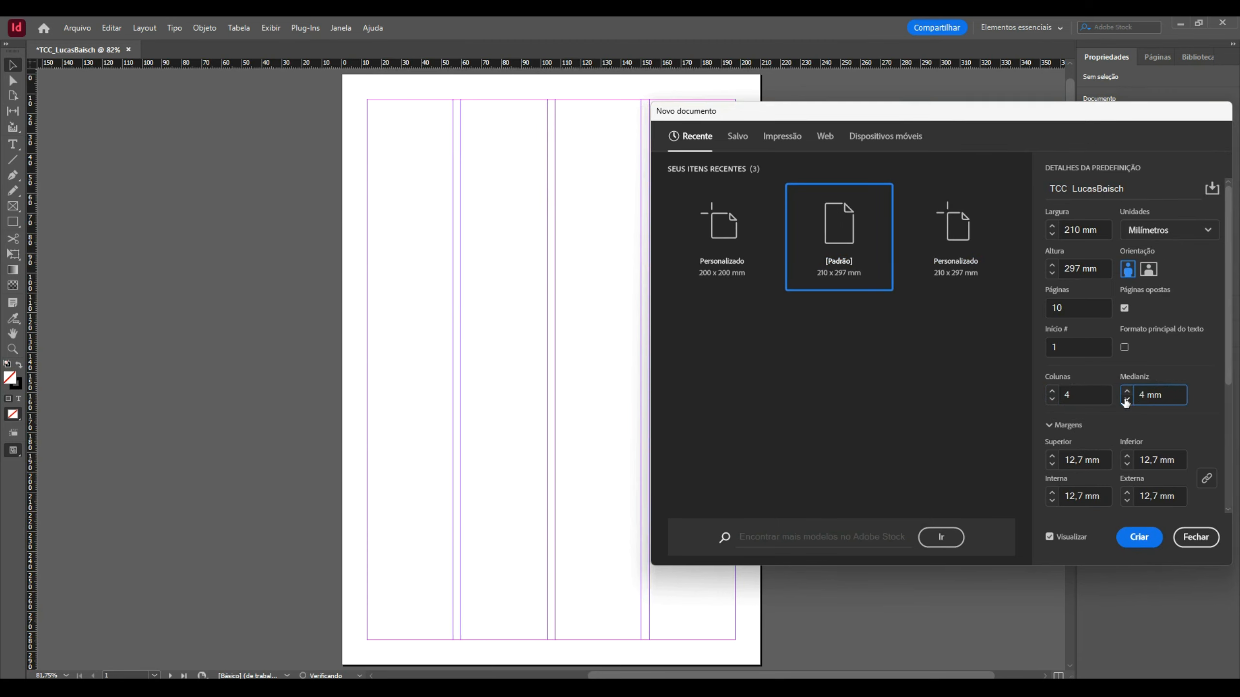
{"action": "left_click", "coordinate": [1126, 400]}
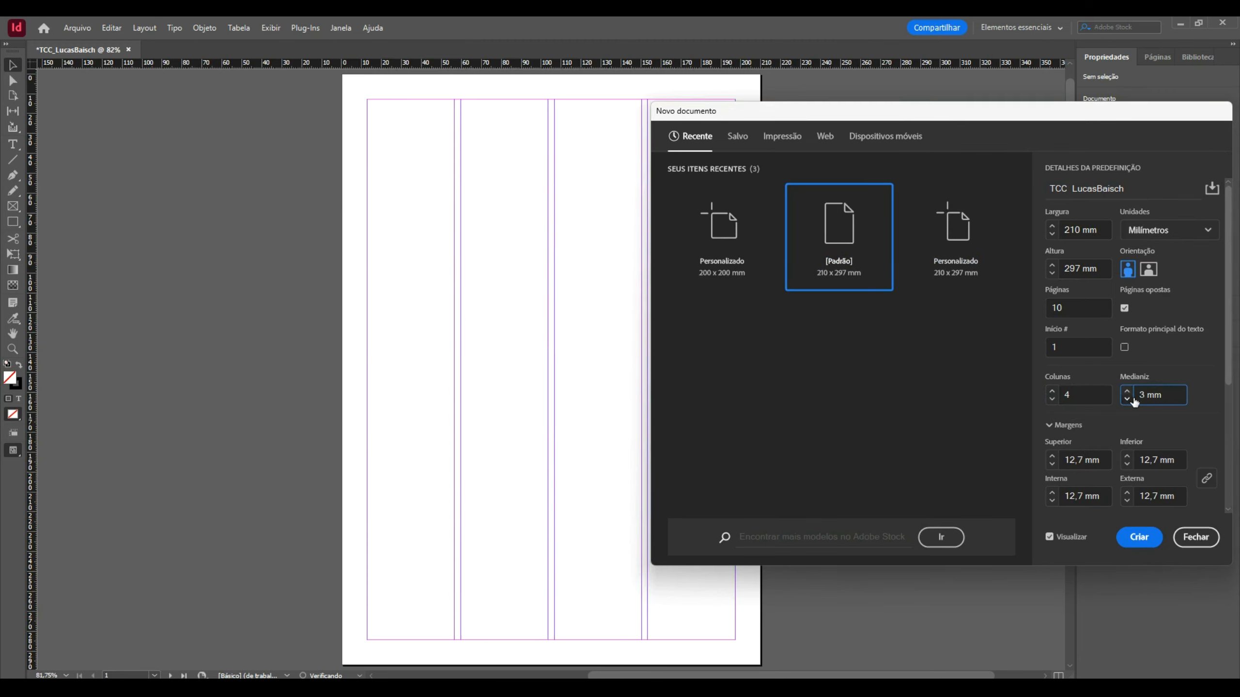
{"action": "left_click", "coordinate": [1052, 399]}
{"action": "left_click", "coordinate": [1126, 392]}
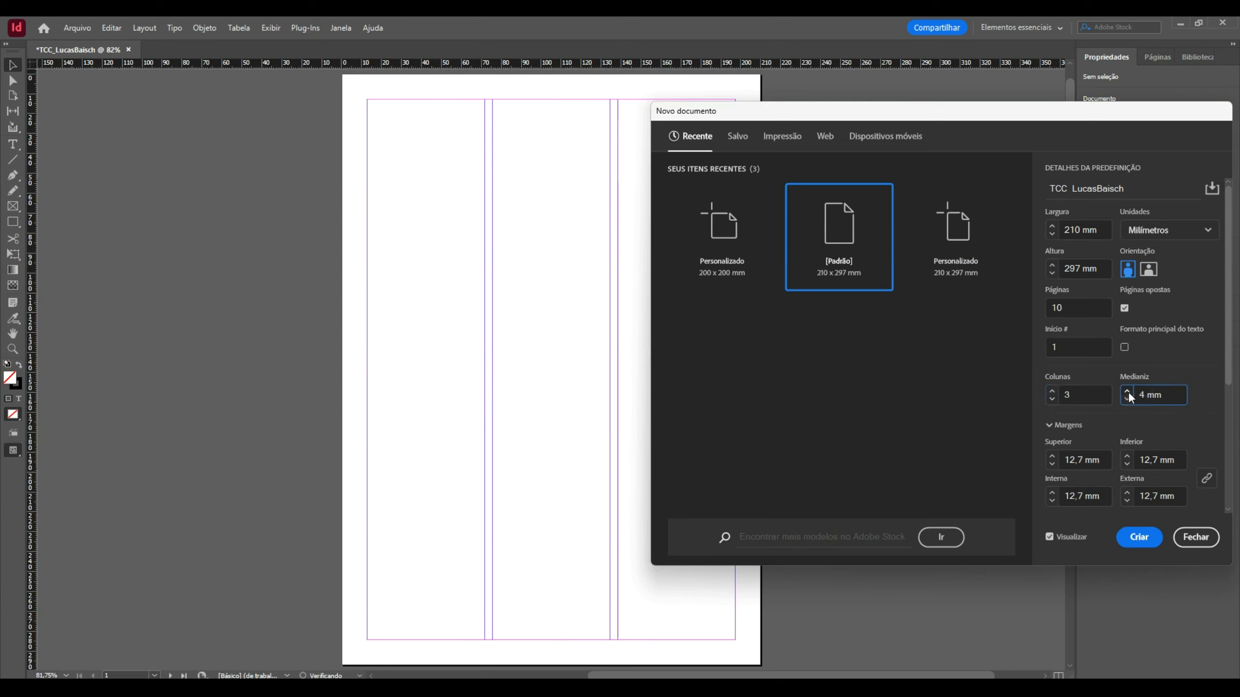
{"action": "left_click", "coordinate": [1127, 392]}
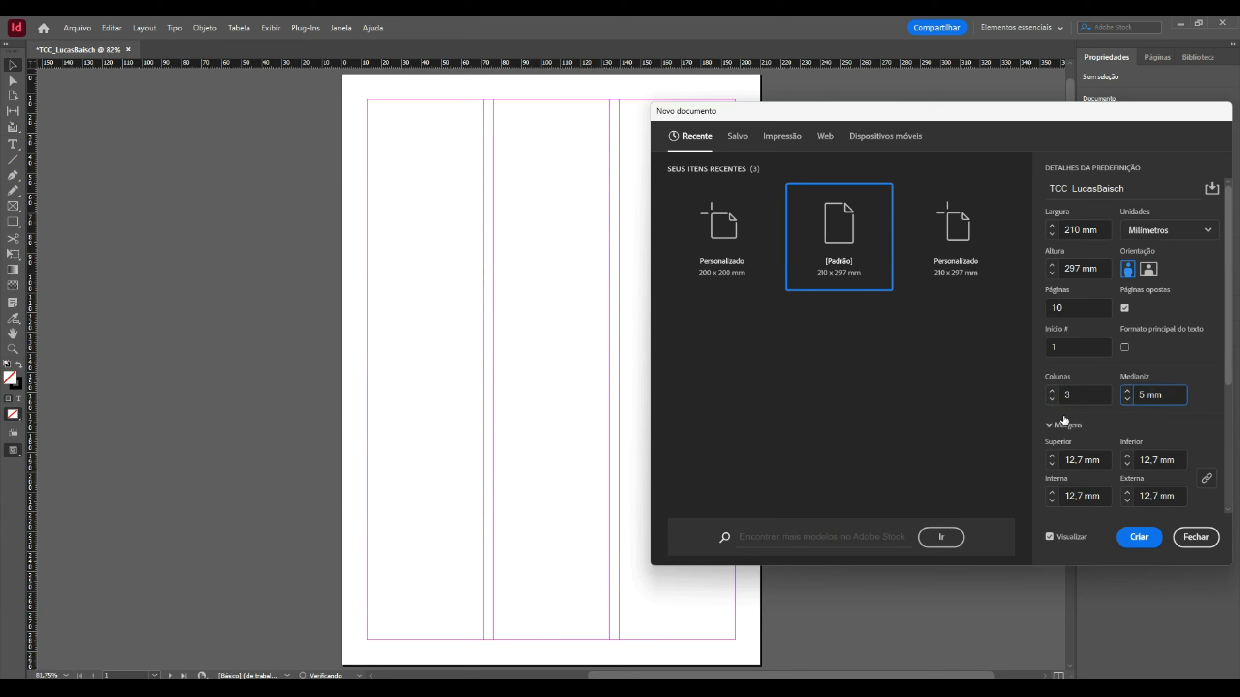
Step: Try a linked 25 mm margin on all four sides
{"action": "scroll", "coordinate": [1076, 410], "scroll_direction": "down", "scroll_amount": 1}
{"action": "scroll", "coordinate": [1089, 384], "scroll_direction": "down", "scroll_amount": 5}
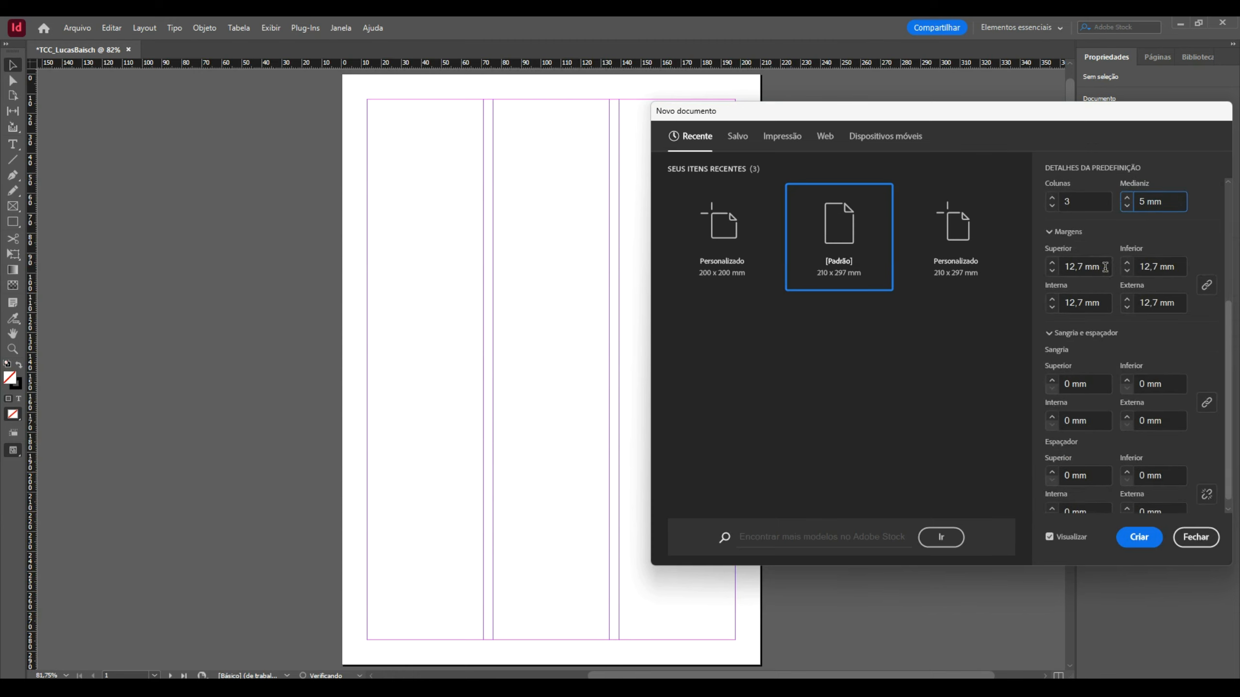
{"action": "left_click", "coordinate": [1104, 266]}
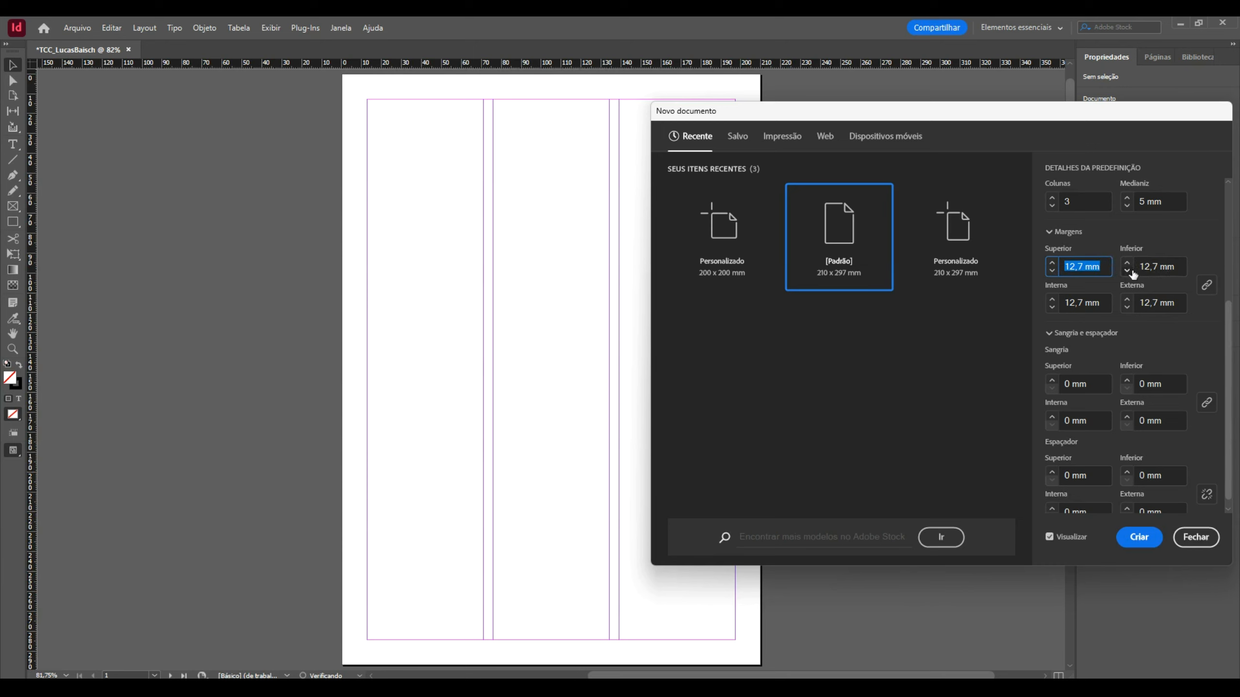
{"action": "left_click", "coordinate": [1092, 302]}
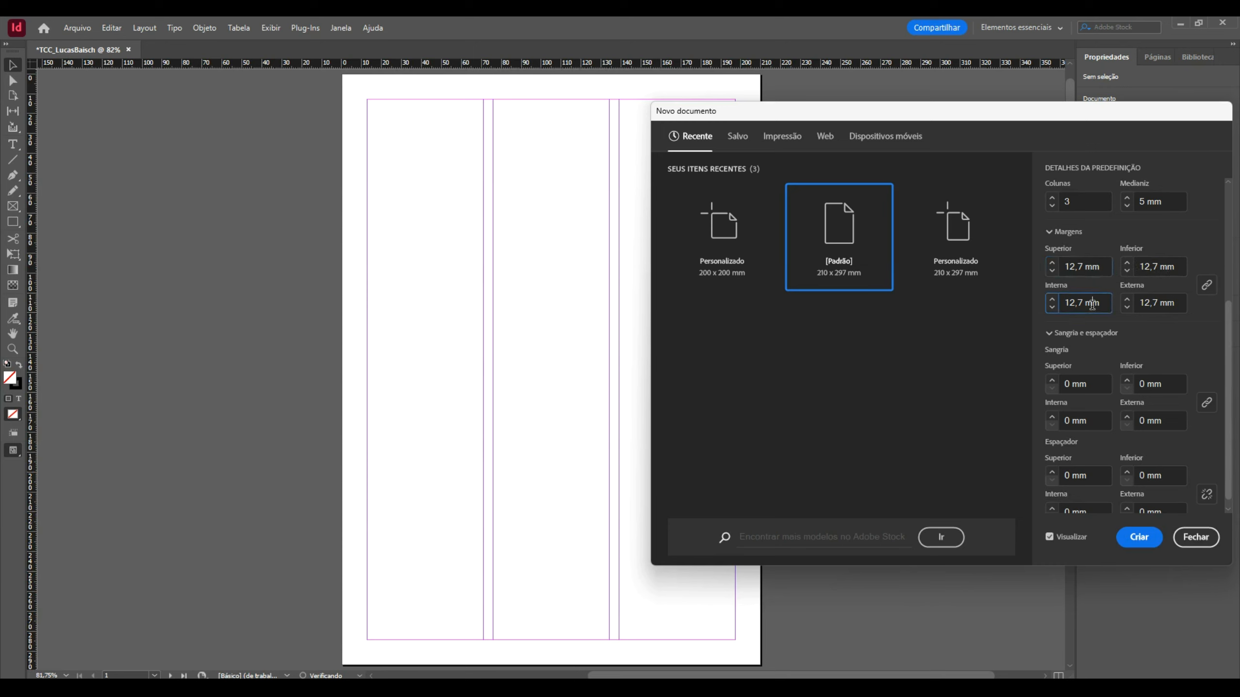
{"action": "left_click", "coordinate": [1206, 287]}
{"action": "left_click", "coordinate": [1205, 287]}
{"action": "left_click_drag", "start_coordinate": [1103, 303], "coordinate": [1031, 307]}
{"action": "type", "text": "25"}
{"action": "left_click", "coordinate": [1173, 302]}
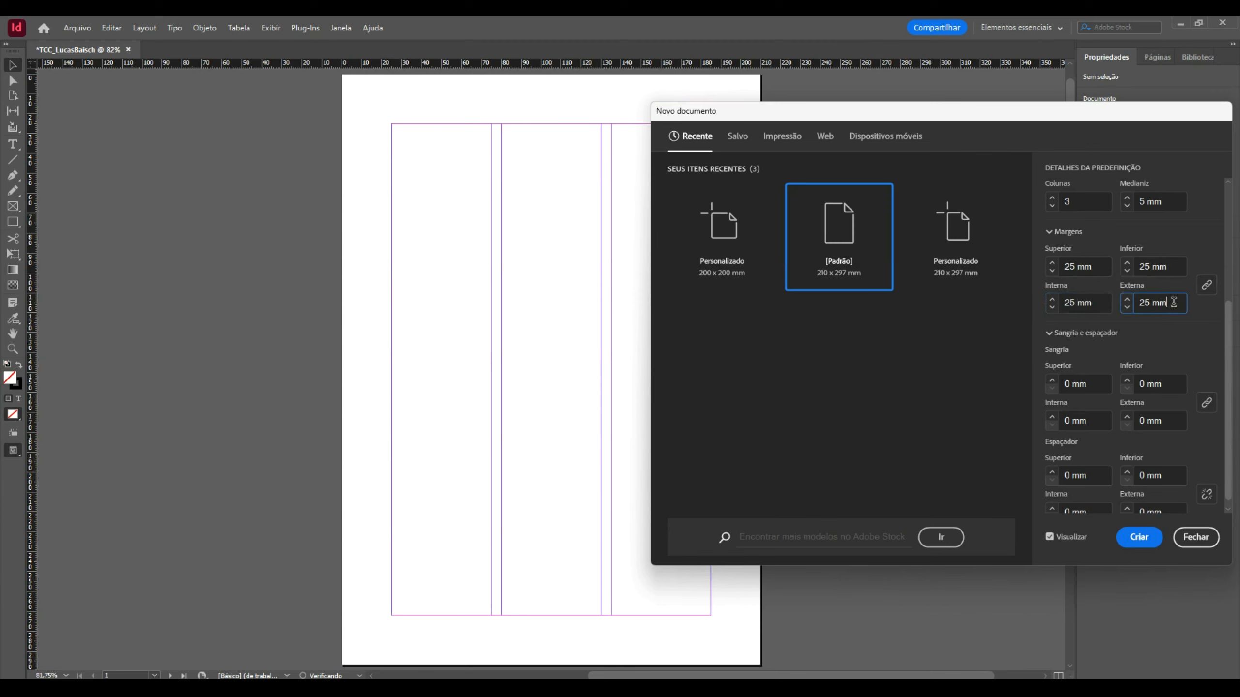
Step: Unlink the margins and set inside to 20 mm, top, bottom and outside to 10 mm
{"action": "left_click", "coordinate": [1206, 285]}
{"action": "left_click", "coordinate": [1105, 305]}
{"action": "type", "text": "200"}
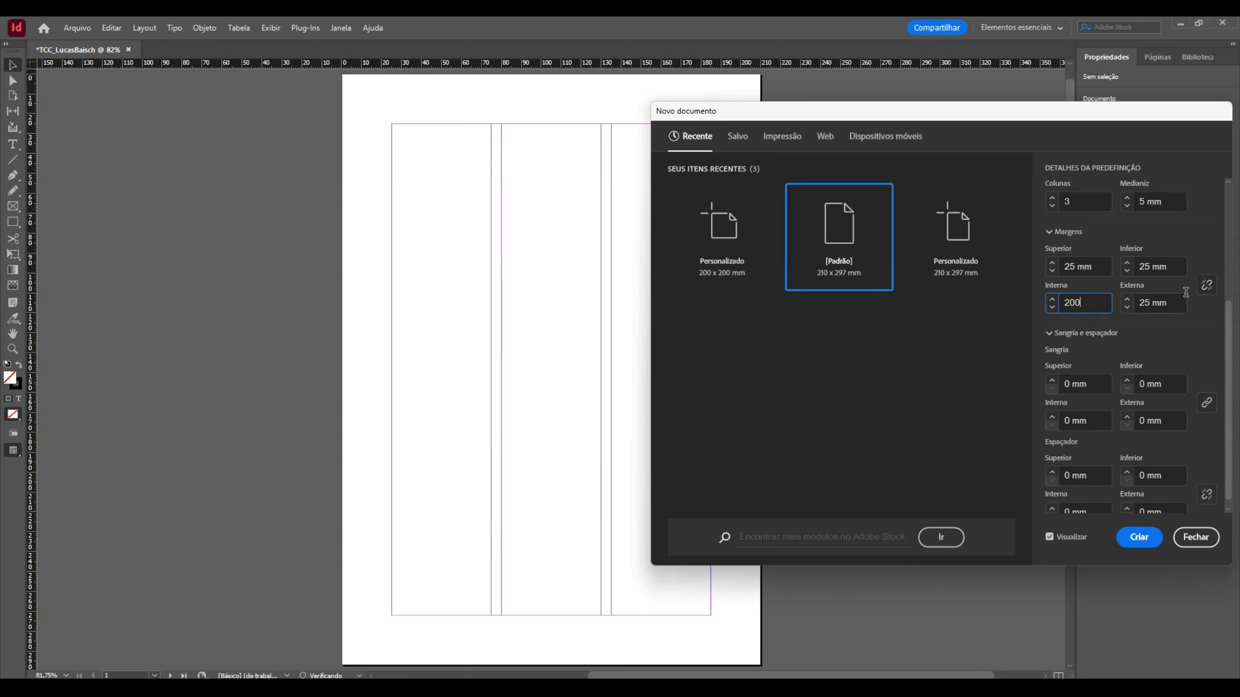
{"action": "left_click", "coordinate": [1097, 265]}
{"action": "type", "text": "10"}
{"action": "left_click", "coordinate": [1169, 268]}
{"action": "type", "text": "10"}
{"action": "left_click", "coordinate": [1169, 301]}
{"action": "type", "text": "10"}
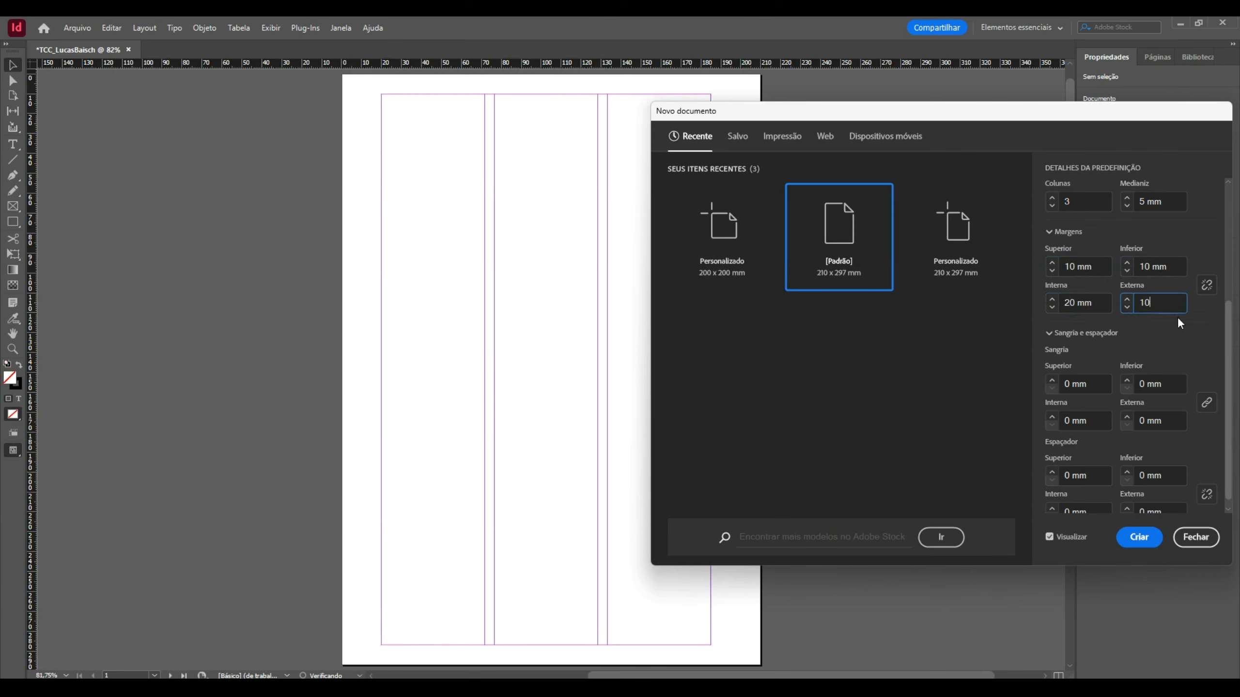
{"action": "left_click", "coordinate": [1135, 259]}
{"action": "left_click_drag", "start_coordinate": [838, 118], "coordinate": [771, 113]}
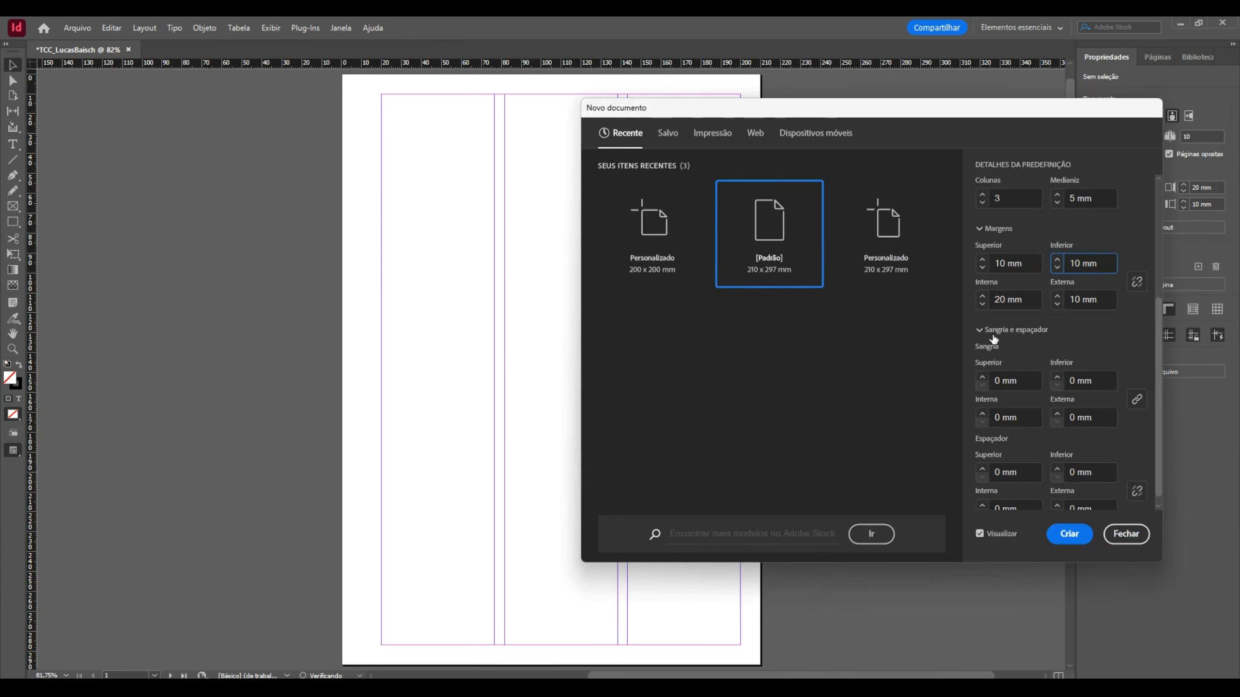
Step: Raise the linked bleed to 5 mm on all sides, then start raising the top slug
{"action": "scroll", "coordinate": [1075, 327], "scroll_direction": "down", "scroll_amount": 1}
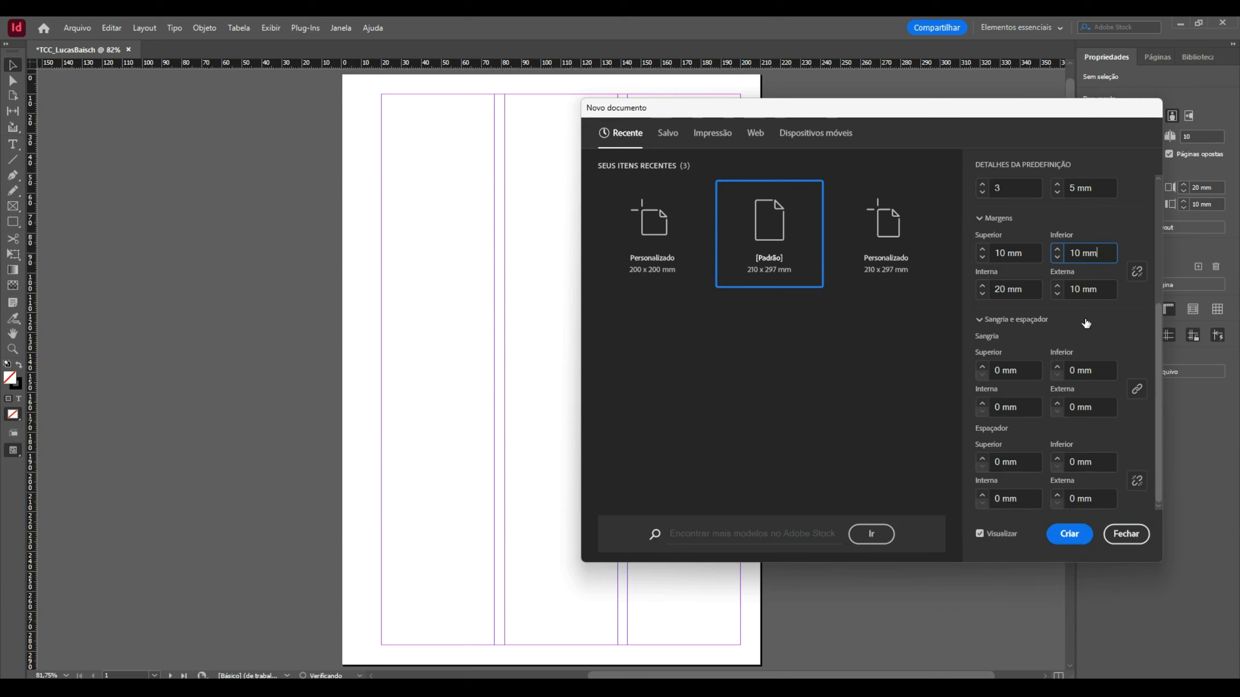
{"action": "left_click", "coordinate": [982, 367]}
{"action": "left_click", "coordinate": [982, 367]}
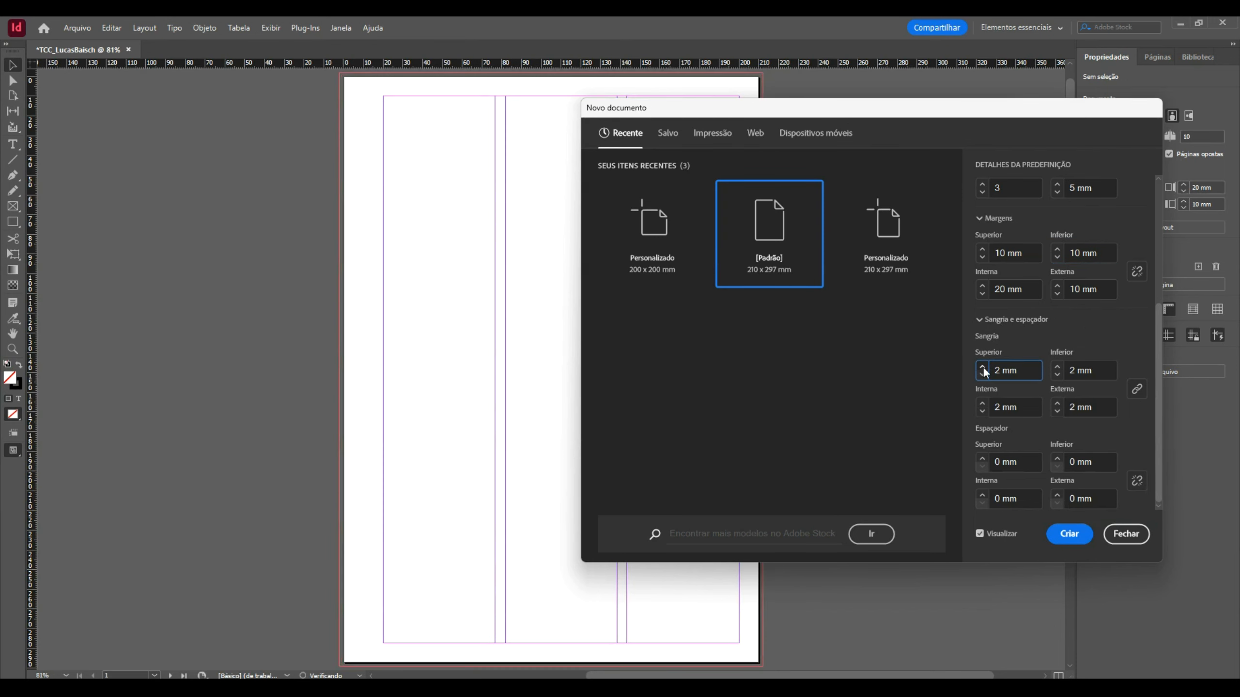
{"action": "left_click", "coordinate": [982, 367]}
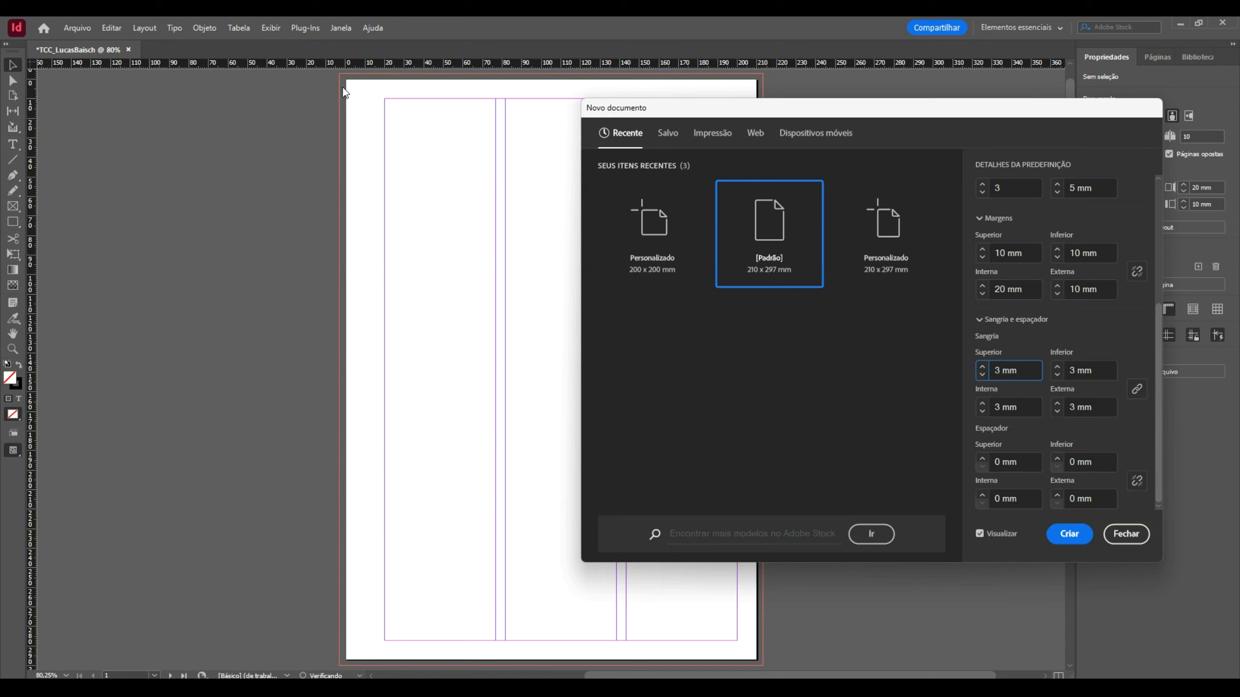
{"action": "left_click", "coordinate": [982, 367]}
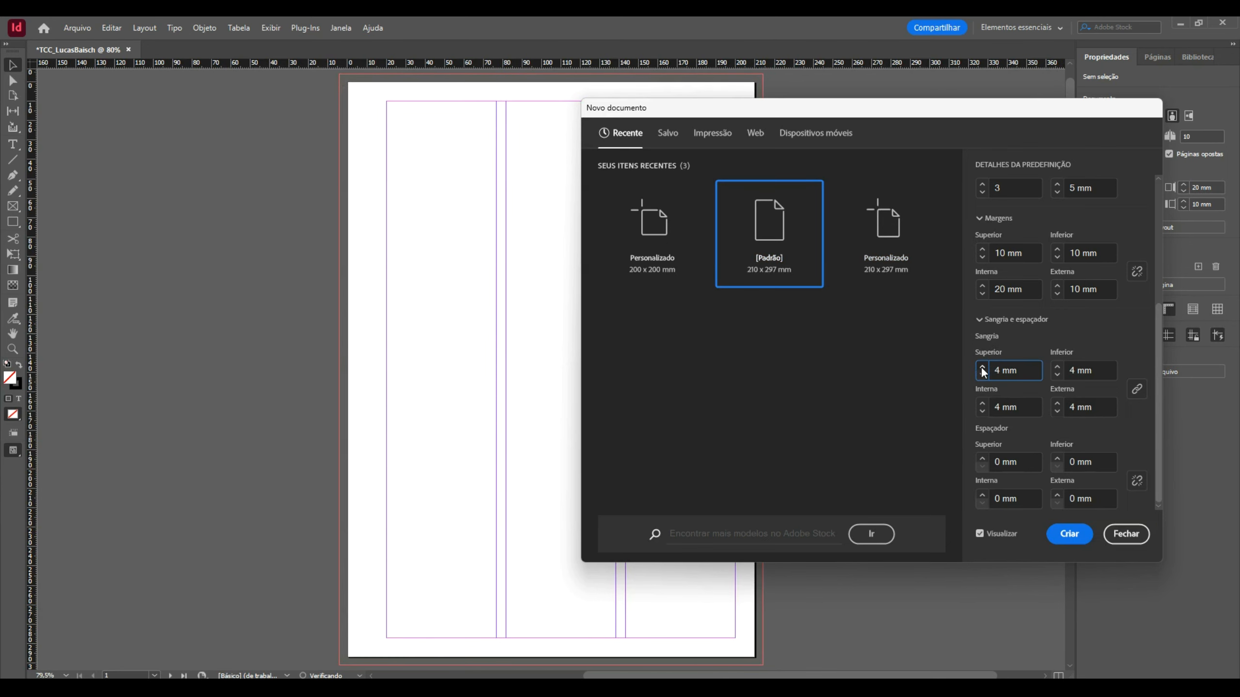
{"action": "left_click", "coordinate": [982, 367]}
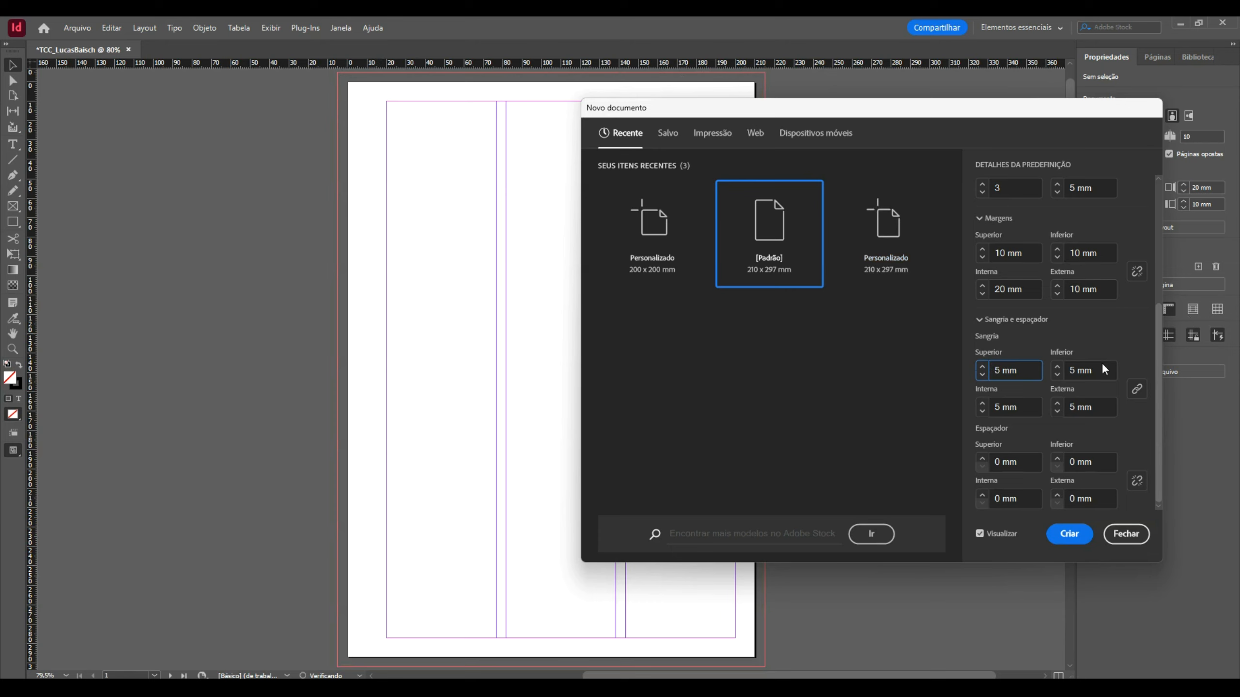
{"action": "left_click", "coordinate": [1039, 463]}
{"action": "left_click", "coordinate": [982, 459]}
Step: Try slug values of 3 mm and then 10 mm on all sides
{"action": "left_click", "coordinate": [981, 459]}
{"action": "left_click", "coordinate": [981, 459]}
{"action": "left_click", "coordinate": [1136, 481]}
{"action": "left_click", "coordinate": [1013, 462]}
{"action": "type", "text": "50"}
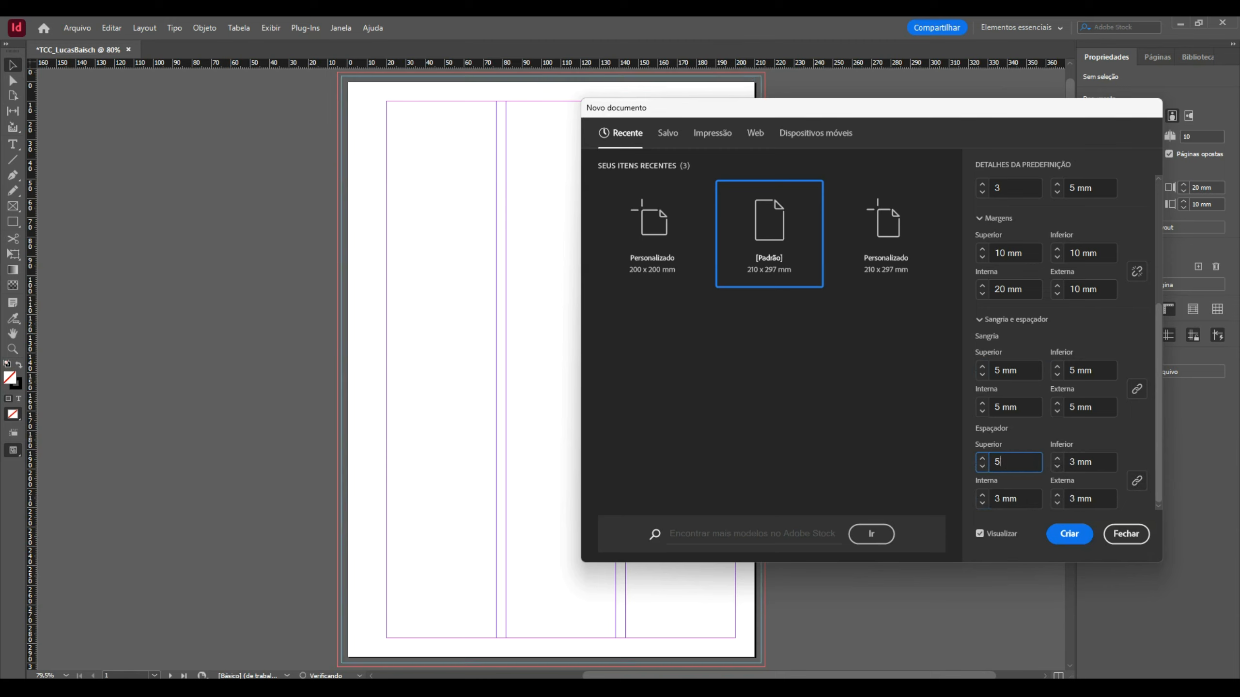
{"action": "key", "text": "BackSpace"}
{"action": "key", "text": "BackSpace"}
{"action": "type", "text": "10"}
{"action": "left_click", "coordinate": [1100, 472]}
Step: Reset the slug to 0 mm on all sides and create the document
{"action": "left_click", "coordinate": [1099, 468]}
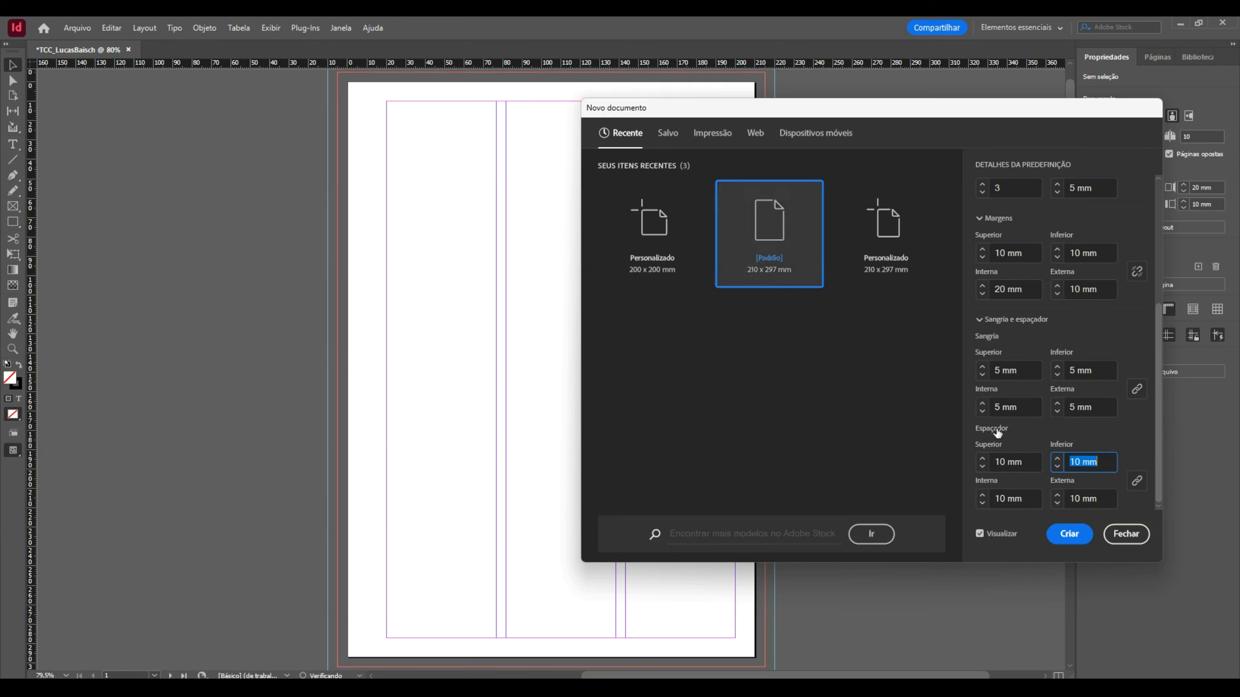
{"action": "left_click", "coordinate": [1024, 460]}
{"action": "type", "text": "0"}
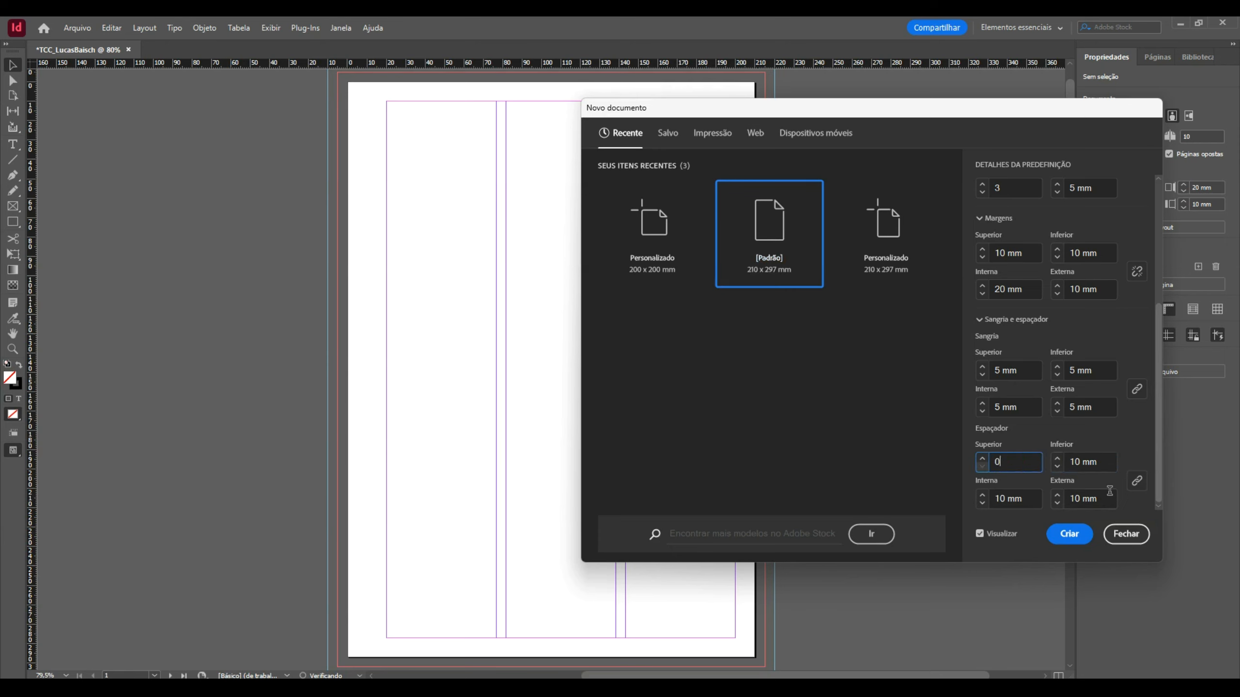
{"action": "left_click", "coordinate": [1102, 499]}
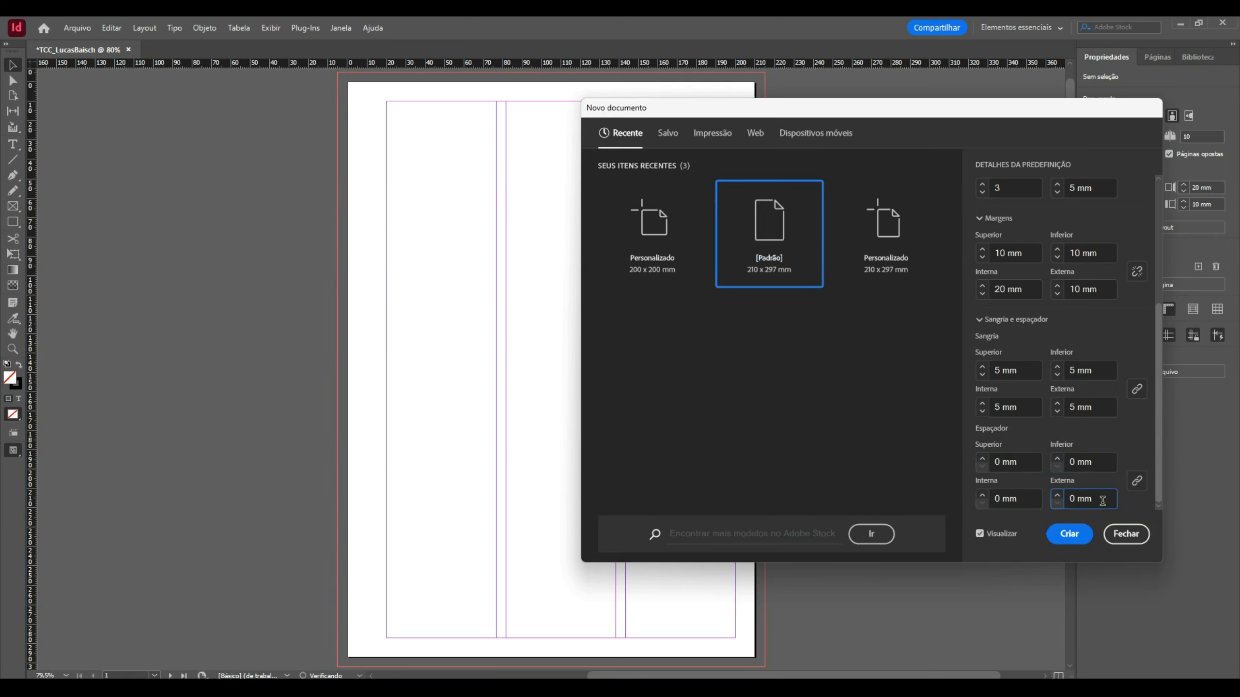
{"action": "left_click", "coordinate": [1063, 535]}
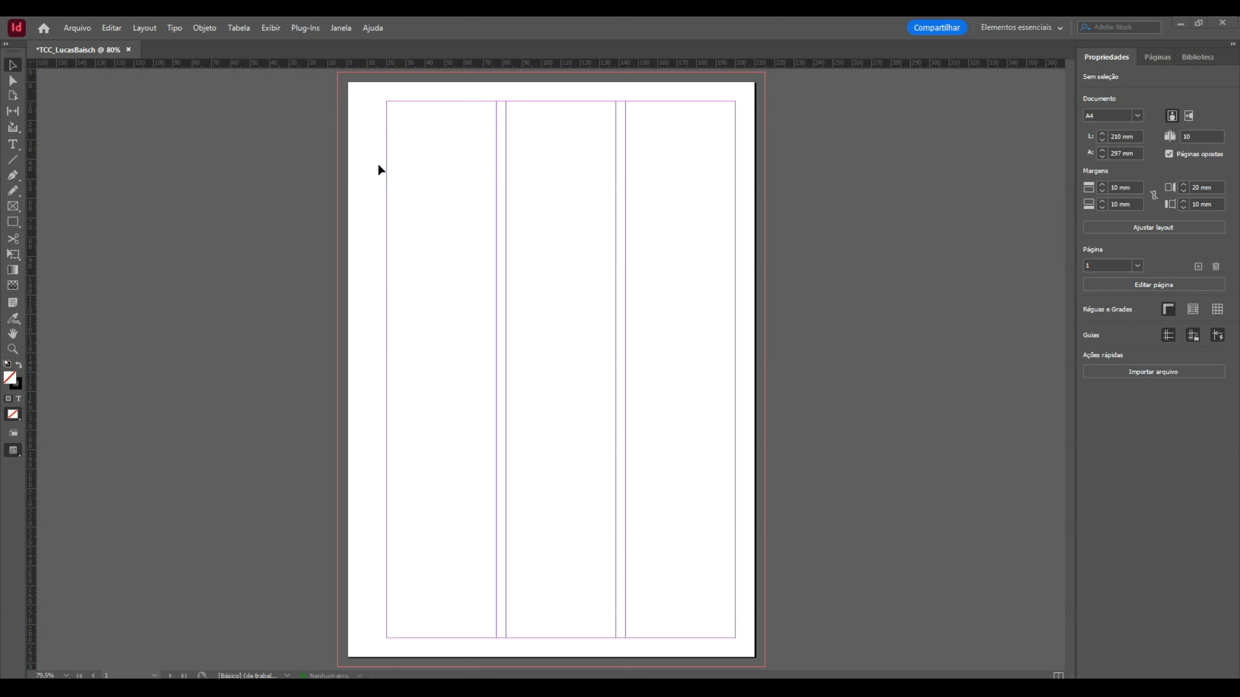
Step: Open the workspace list from the Elementos essenciais switcher
{"action": "left_click", "coordinate": [1052, 24]}
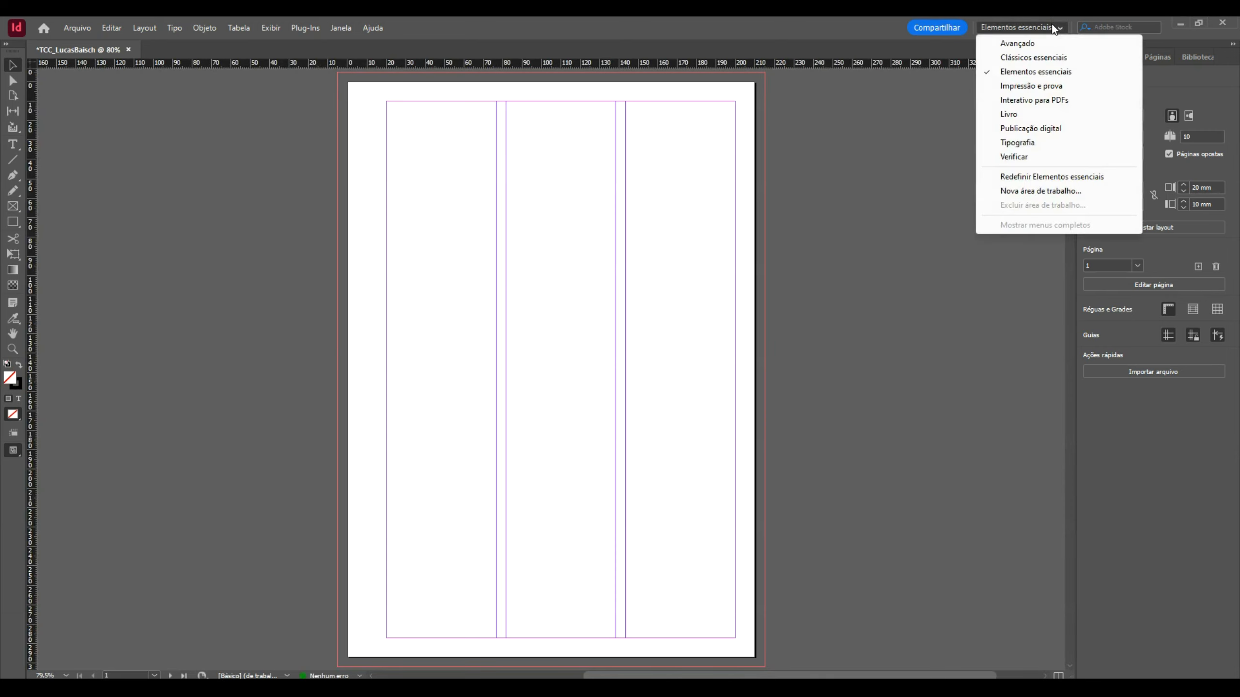
Step: Switch to Clássicos essenciais, collapse the CC Libraries panel and narrow the panel dock
{"action": "left_click", "coordinate": [1066, 57]}
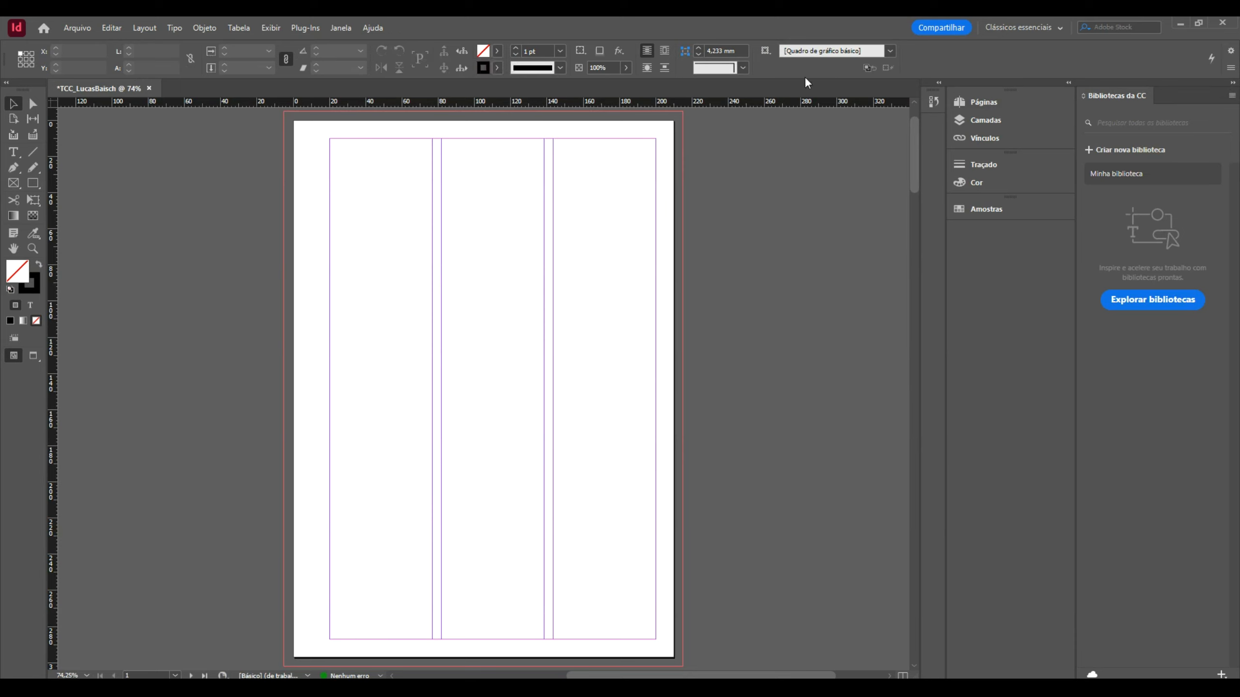
{"action": "left_click", "coordinate": [1232, 83]}
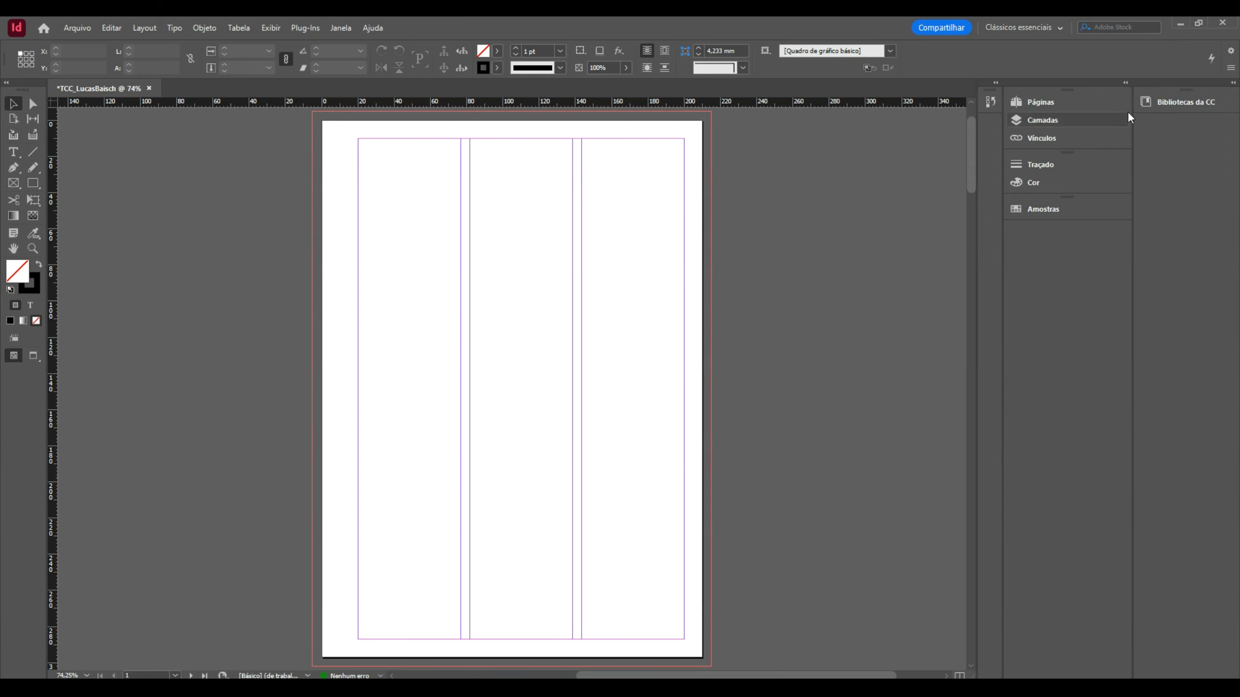
{"action": "left_click_drag", "start_coordinate": [1132, 110], "coordinate": [1214, 110]}
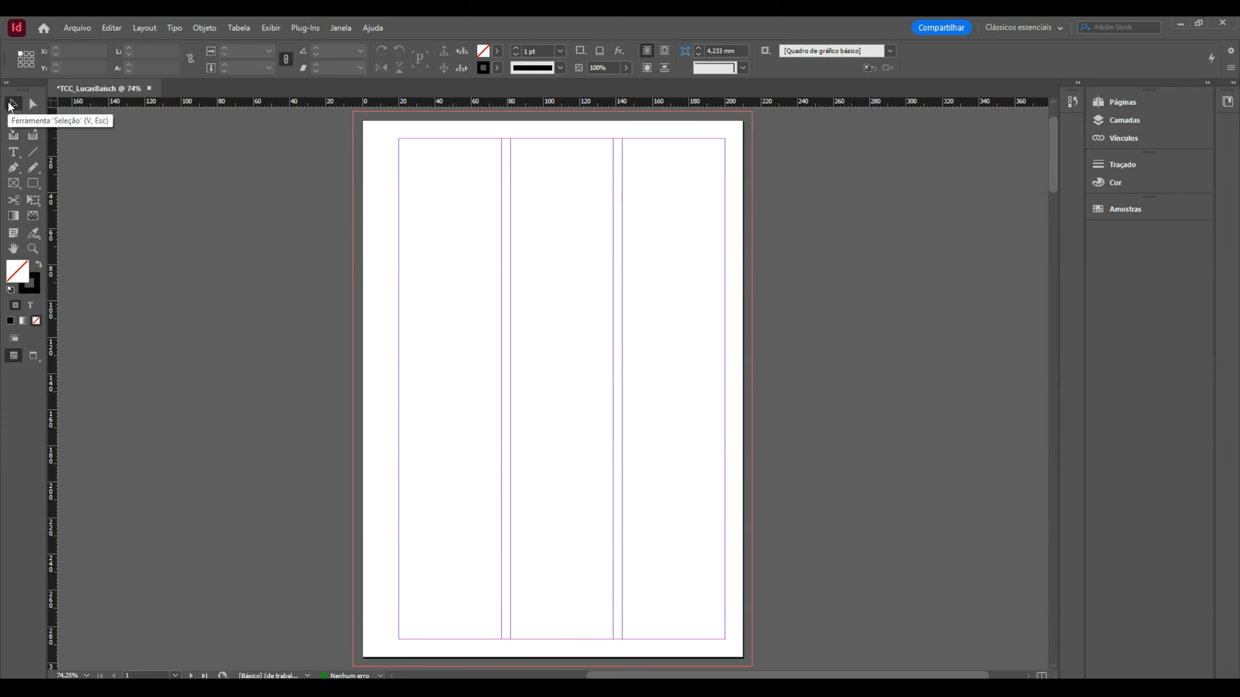
{"action": "left_click", "coordinate": [13, 152]}
Step: Draw a text frame on page 1 and fill it with placeholder text
{"action": "left_click_drag", "start_coordinate": [399, 139], "coordinate": [613, 309]}
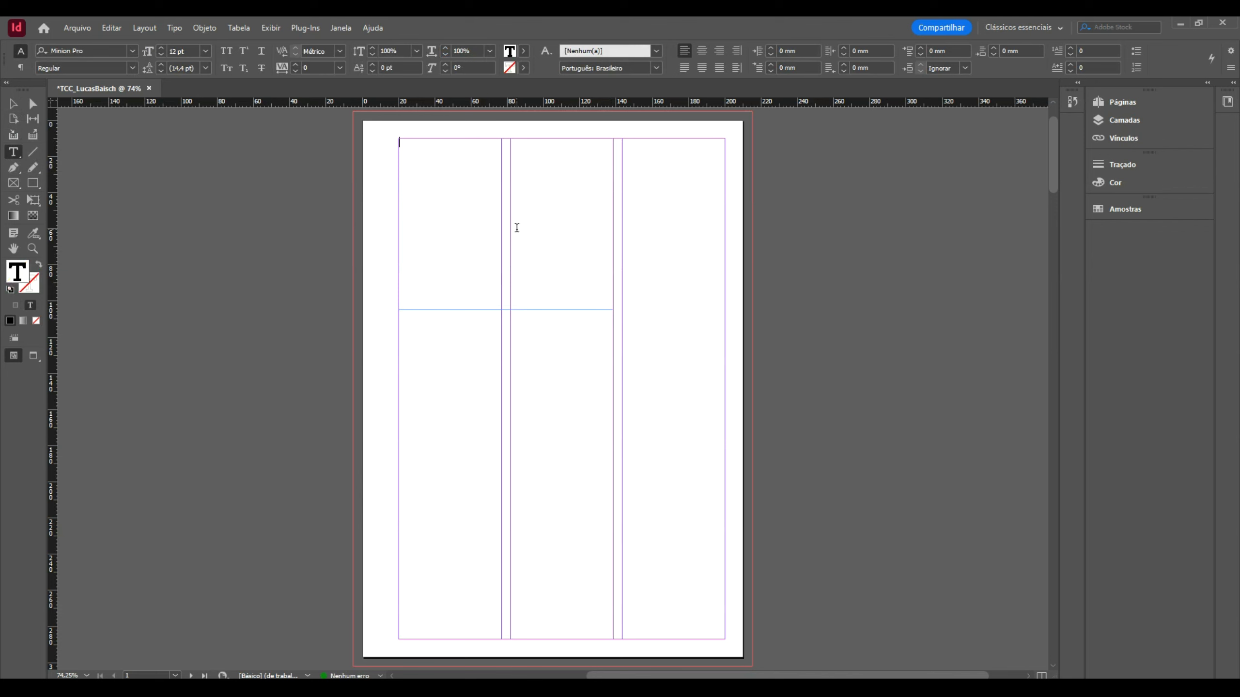
{"action": "right_click", "coordinate": [538, 207]}
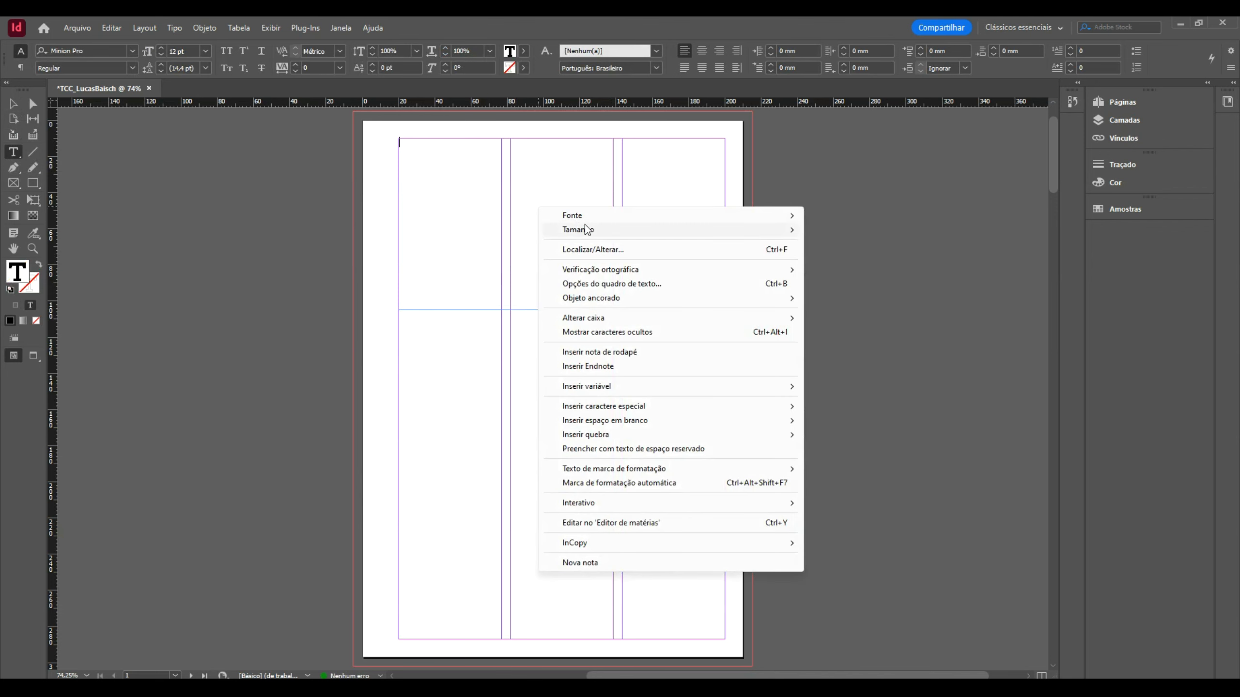
{"action": "mouse_move", "coordinate": [690, 423]}
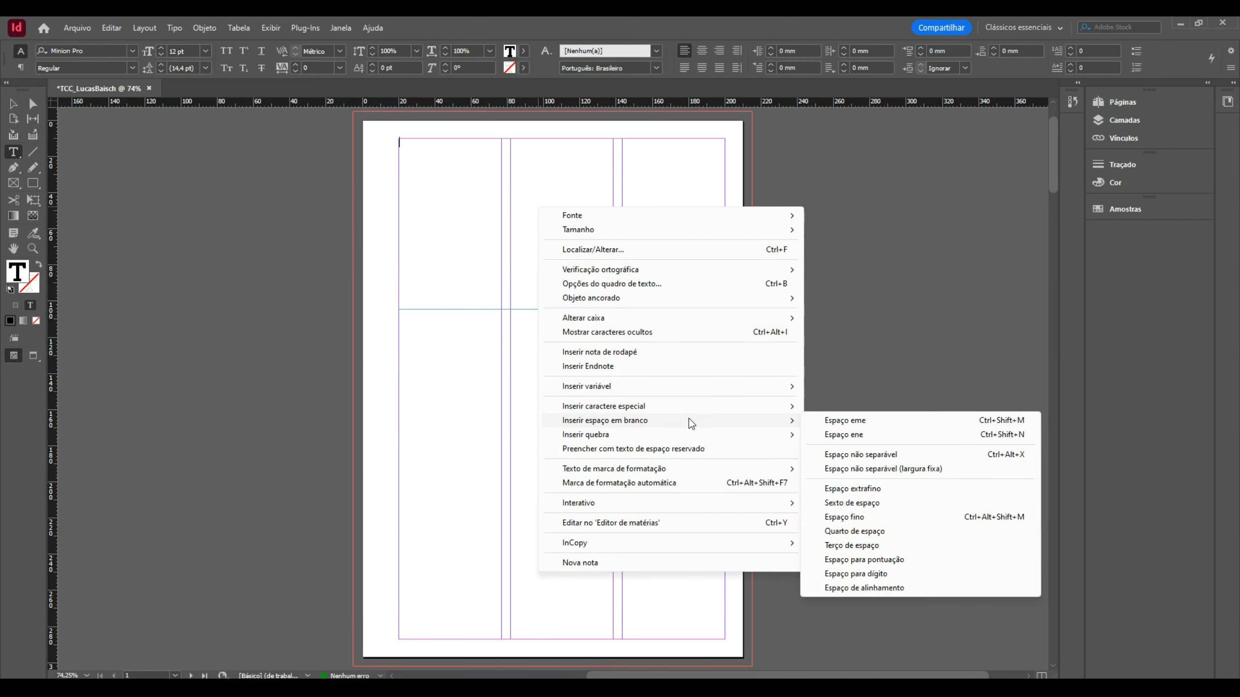
{"action": "left_click", "coordinate": [688, 452]}
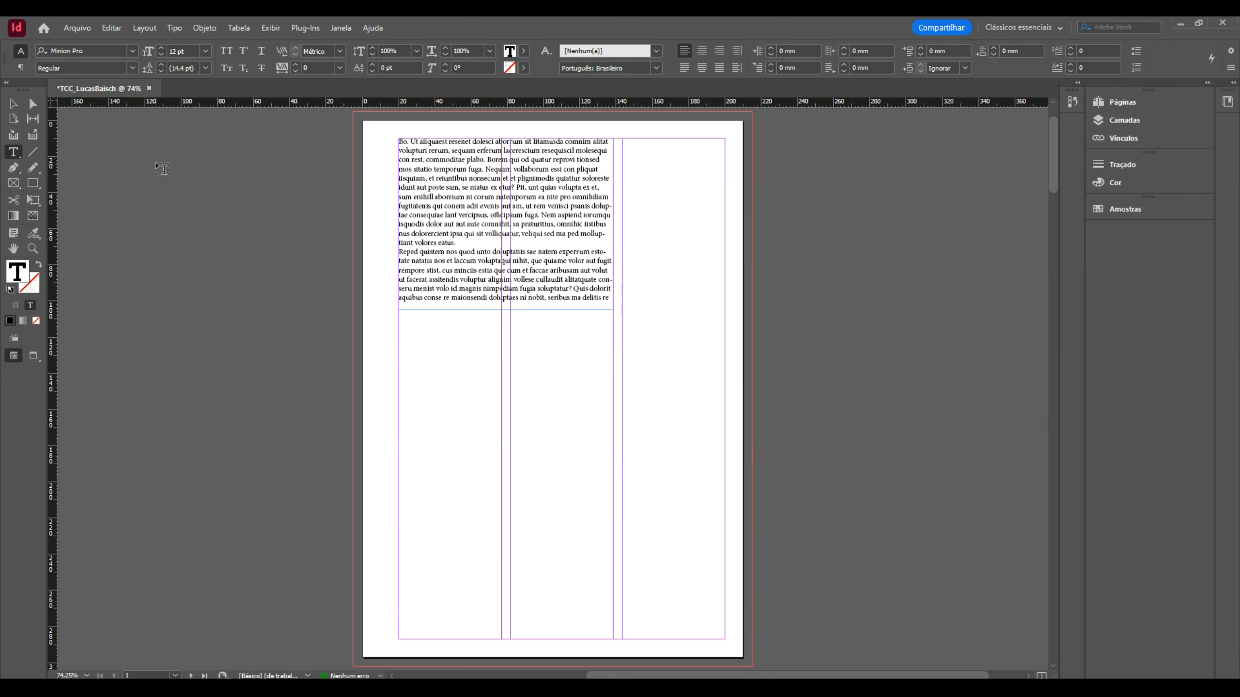
{"action": "key", "text": "Escape"}
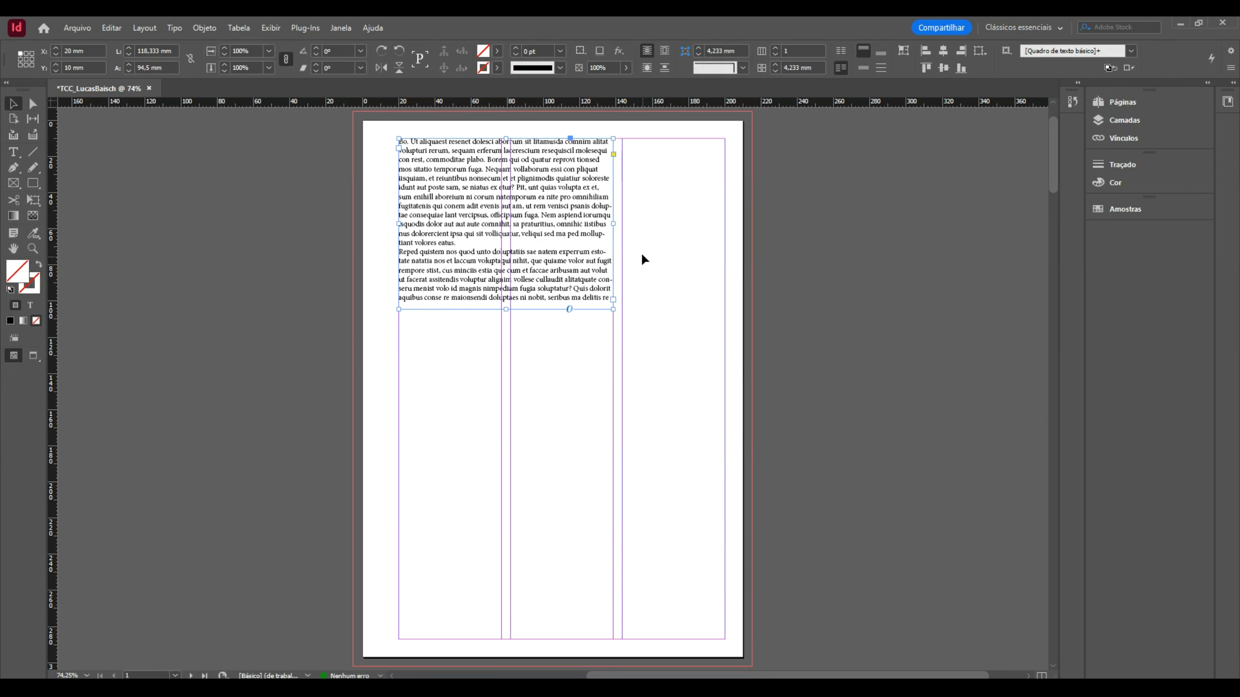
Step: Resize the text frame to the first column's width and extend it down the page
{"action": "left_click_drag", "start_coordinate": [613, 225], "coordinate": [501, 225]}
{"action": "left_click_drag", "start_coordinate": [450, 309], "coordinate": [450, 545]}
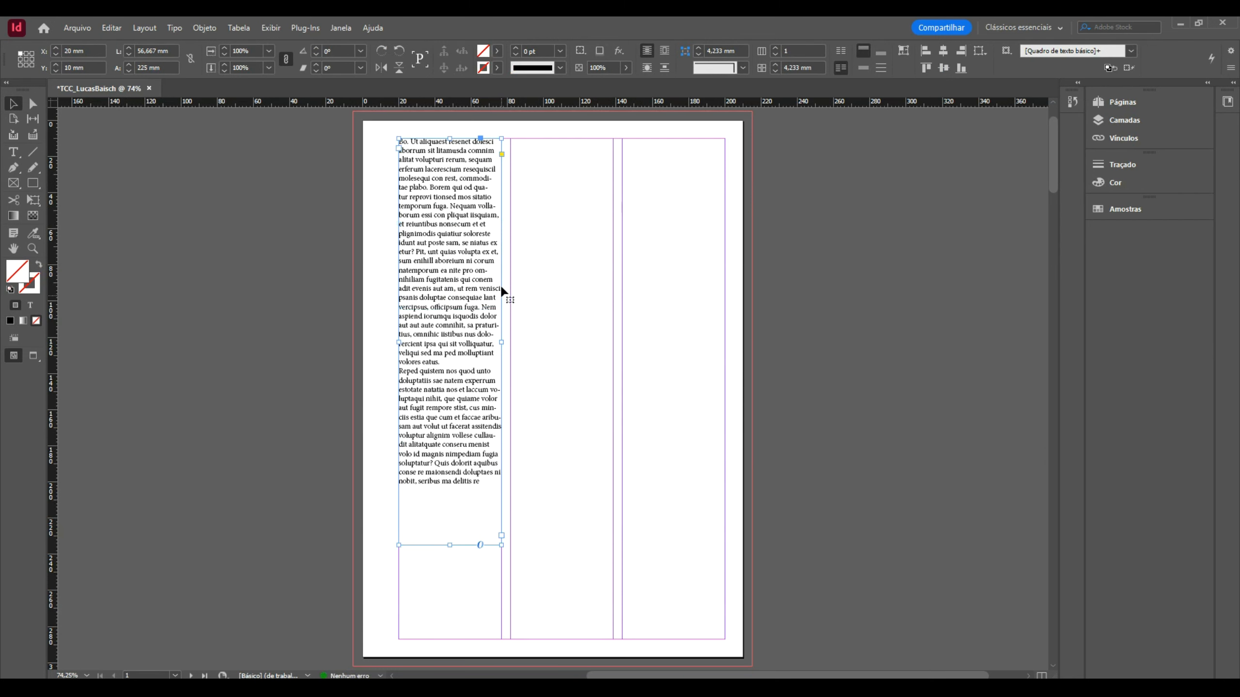
{"action": "left_click", "coordinate": [135, 203]}
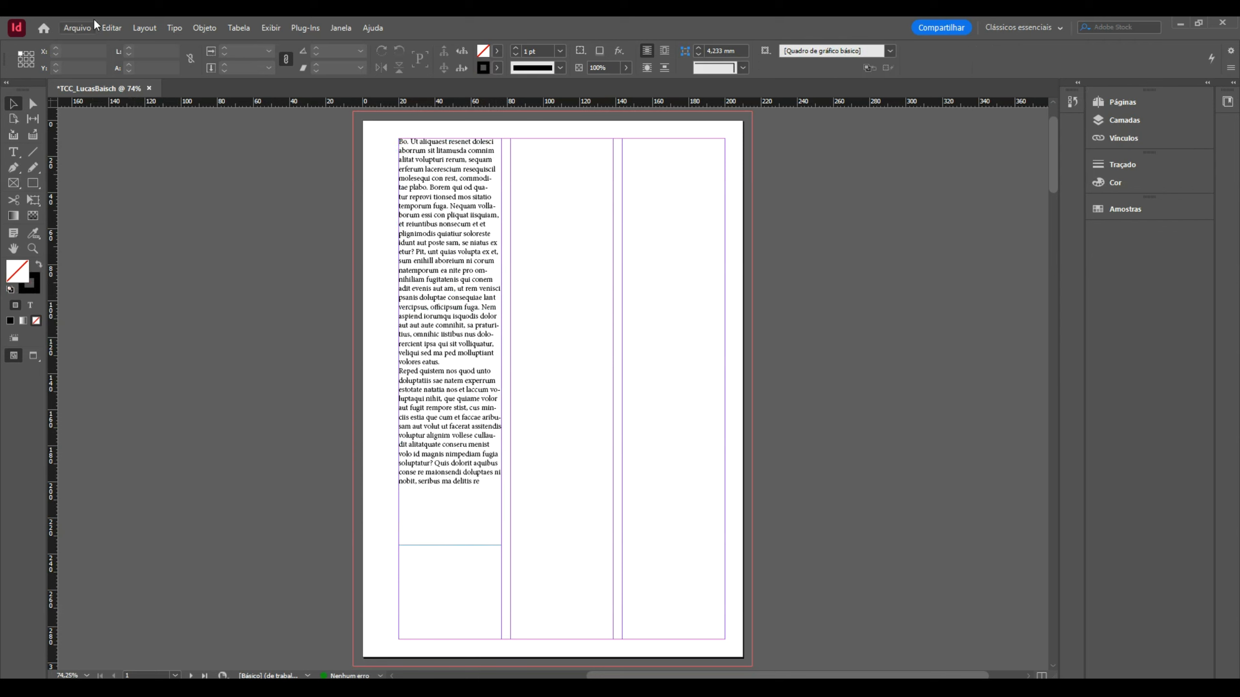
Step: Place the window photo in a frame spanning columns two and three of page 1
{"action": "left_click", "coordinate": [75, 26]}
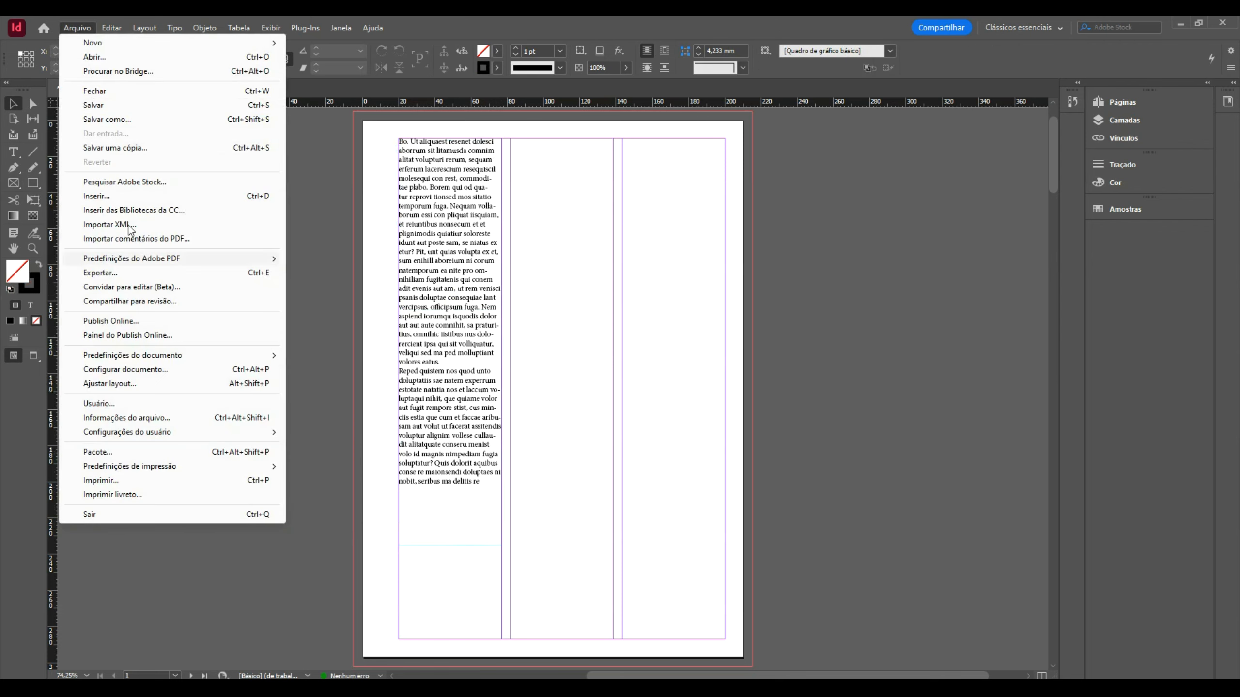
{"action": "left_click", "coordinate": [97, 196]}
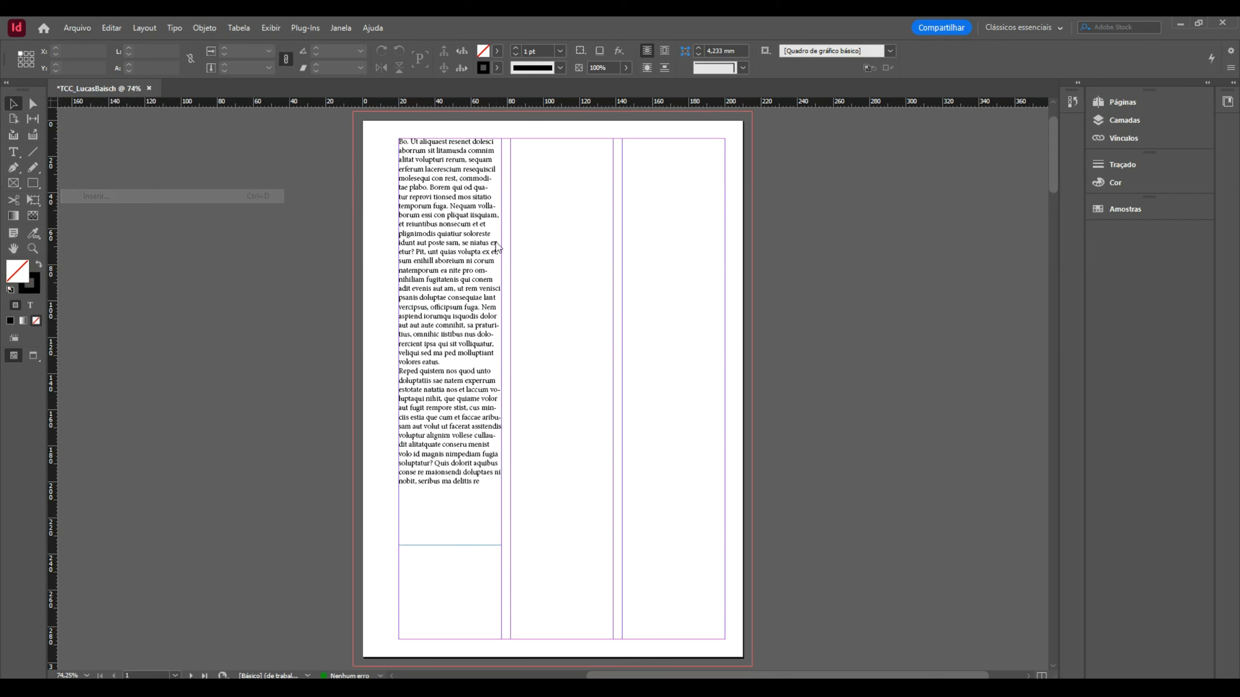
{"action": "double_click", "coordinate": [614, 290]}
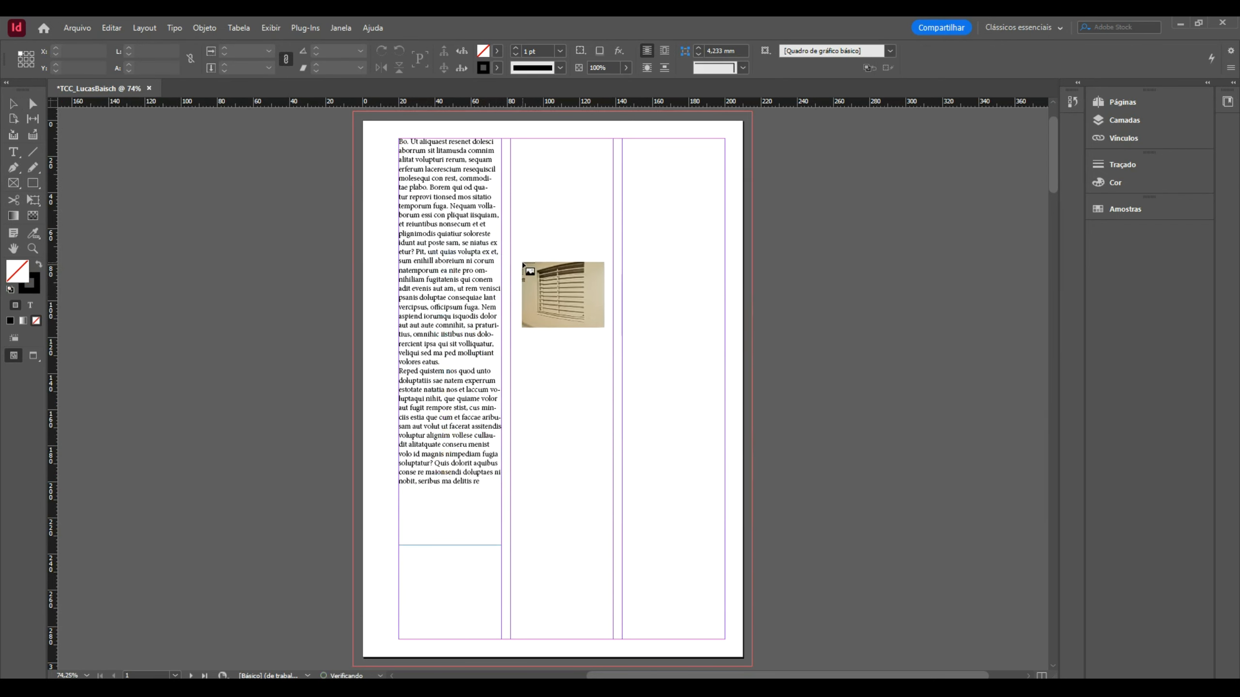
{"action": "left_click", "coordinate": [511, 252]}
{"action": "left_click_drag", "start_coordinate": [511, 253], "coordinate": [725, 426]}
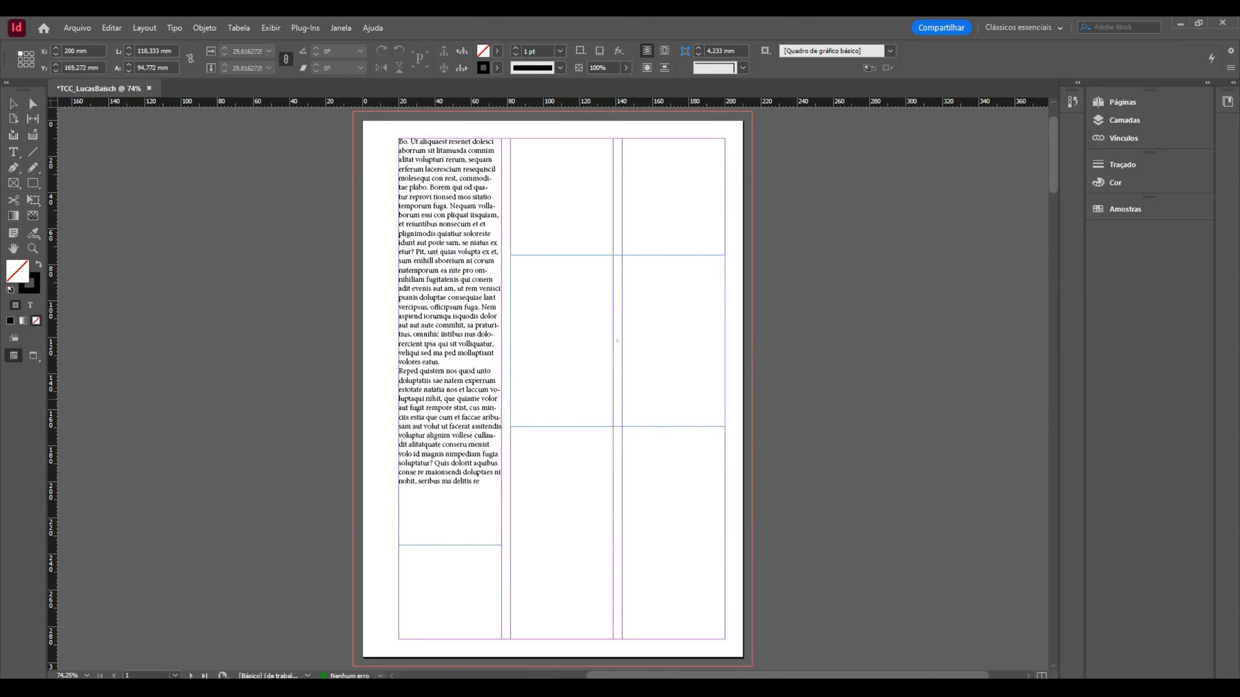
{"action": "left_click", "coordinate": [236, 242]}
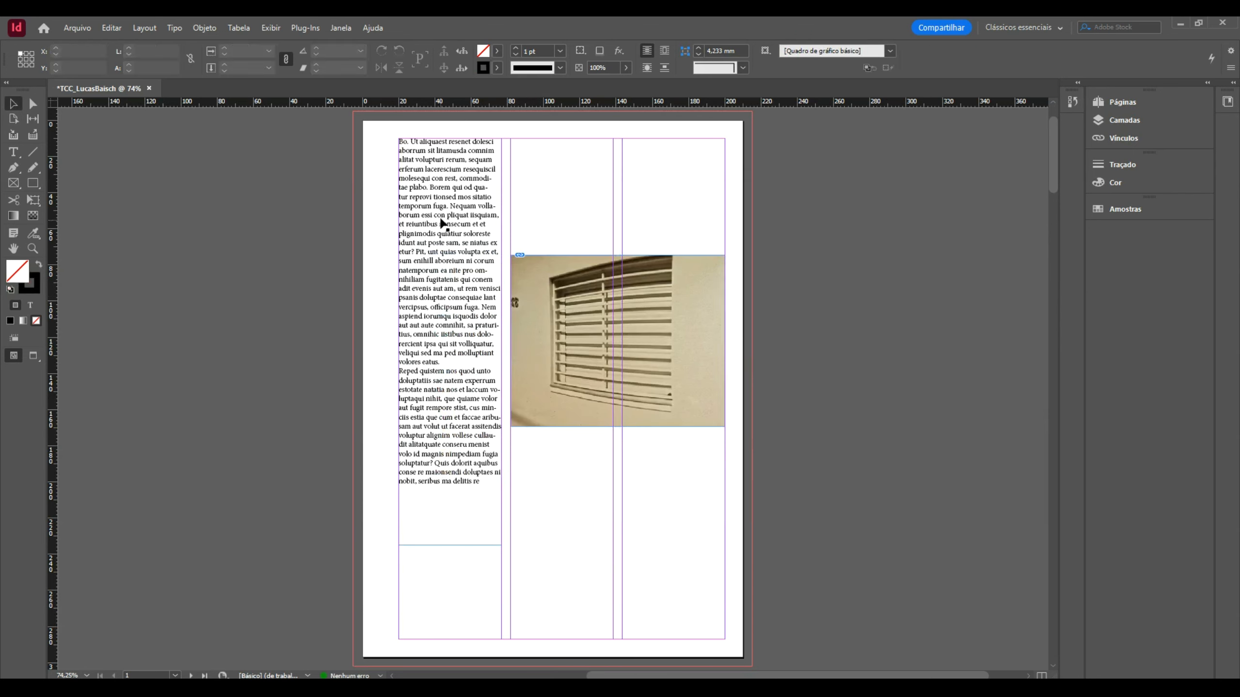
Step: Select the text frame, the photo frame and the photo inside it to check them
{"action": "left_click", "coordinate": [405, 194]}
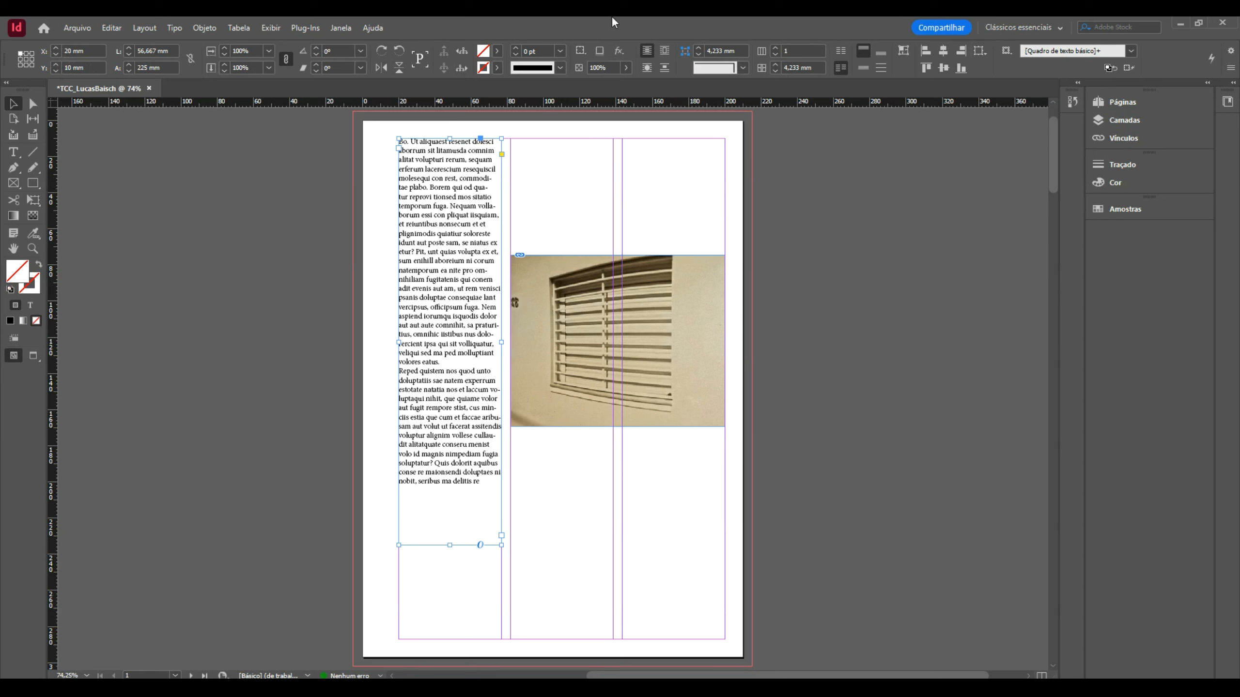
{"action": "left_click", "coordinate": [674, 288]}
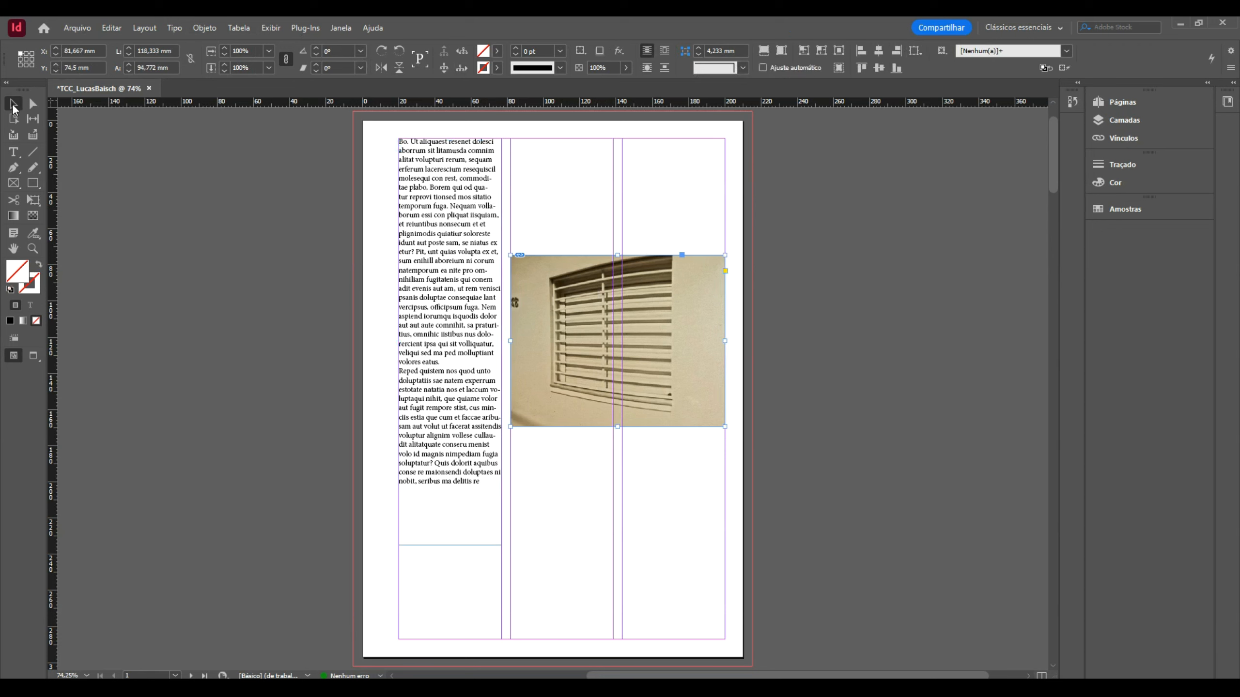
{"action": "left_click", "coordinate": [33, 104]}
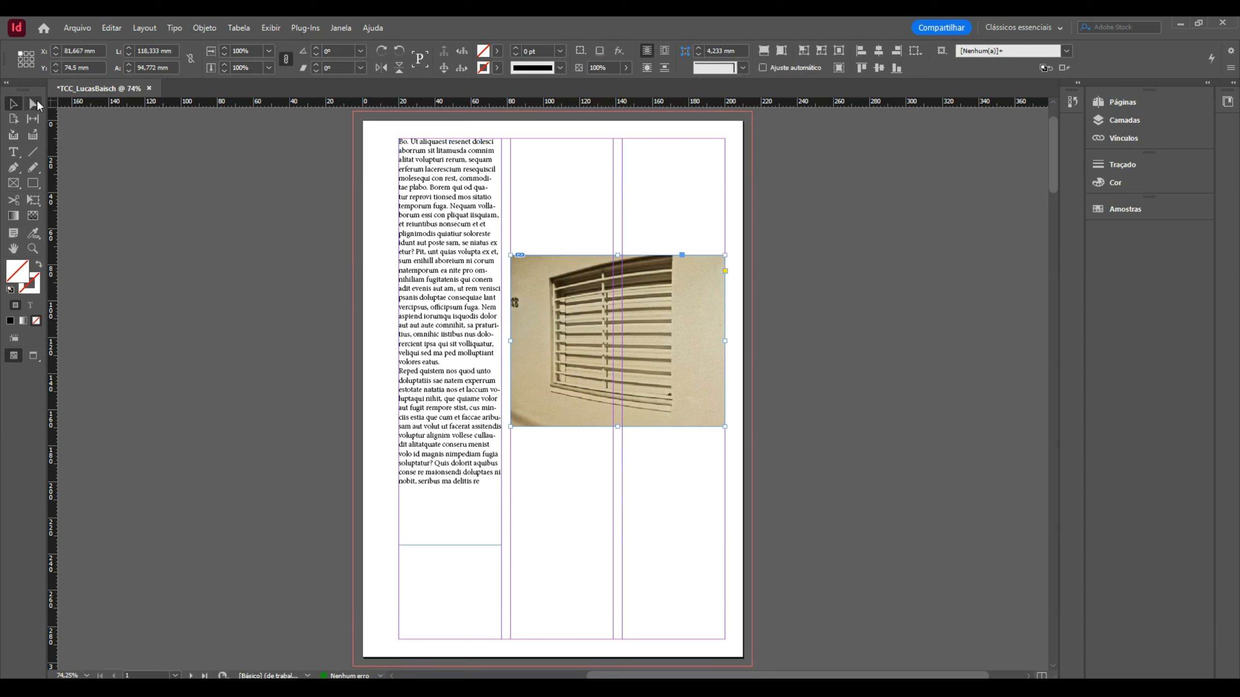
{"action": "left_click", "coordinate": [653, 311]}
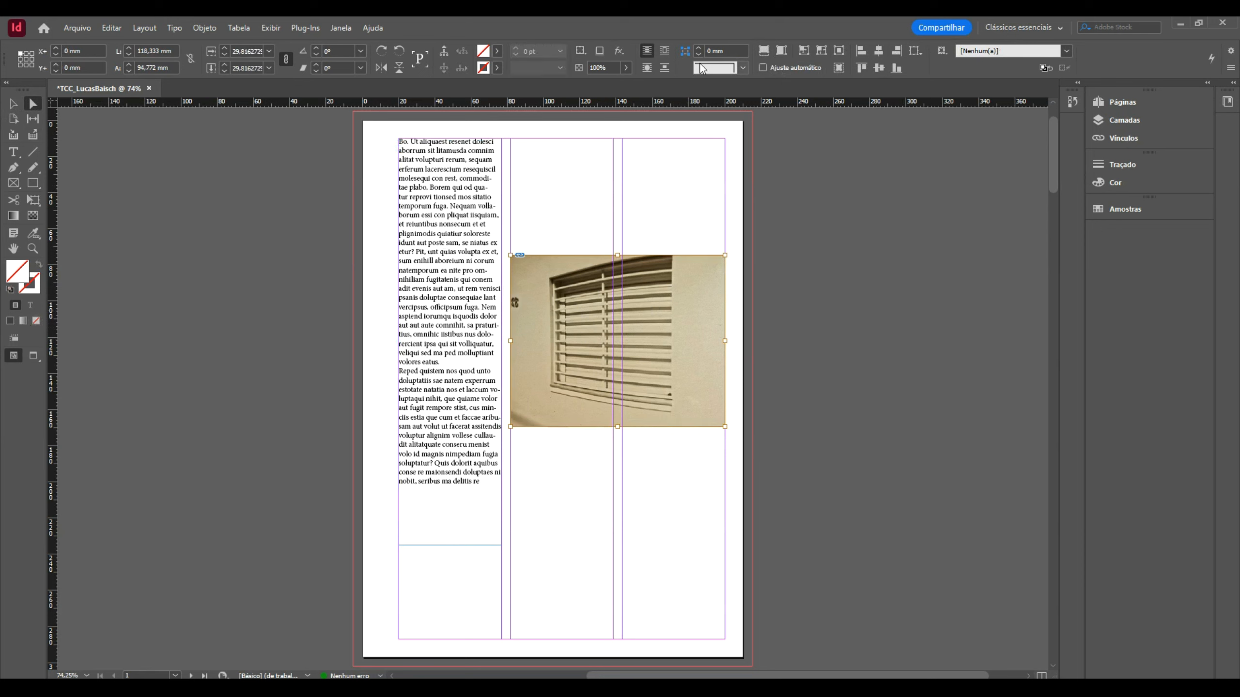
{"action": "left_click", "coordinate": [953, 227]}
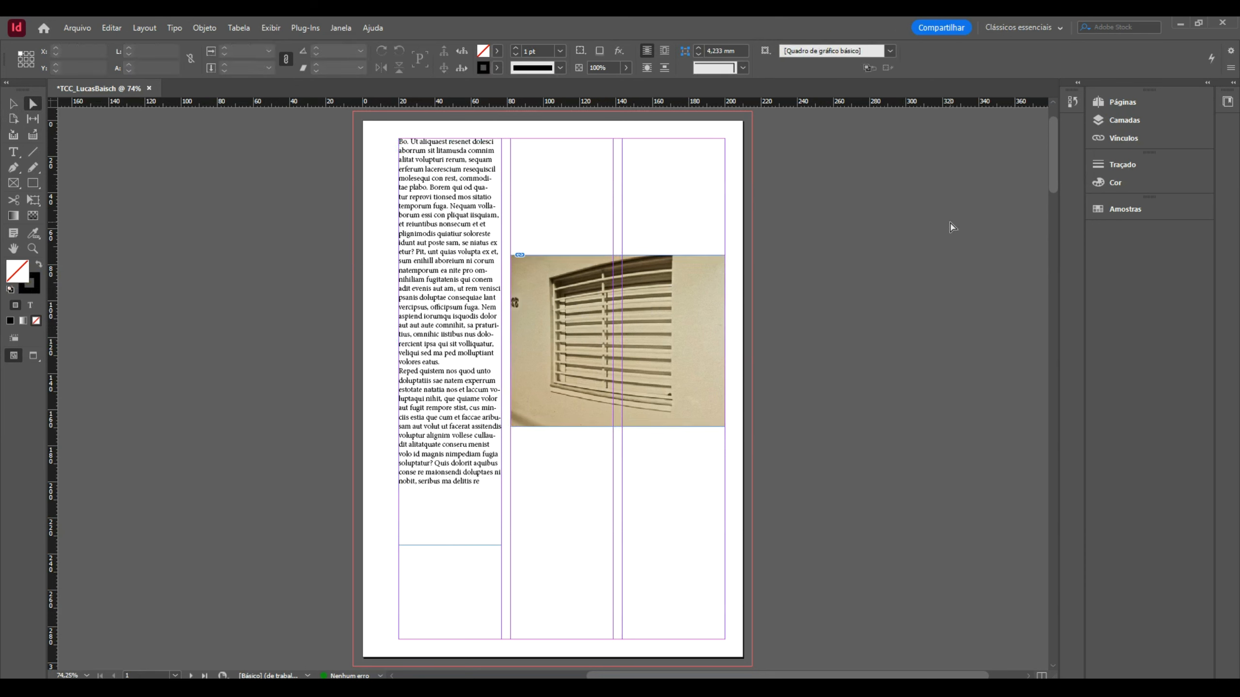
{"action": "left_click", "coordinate": [66, 30]}
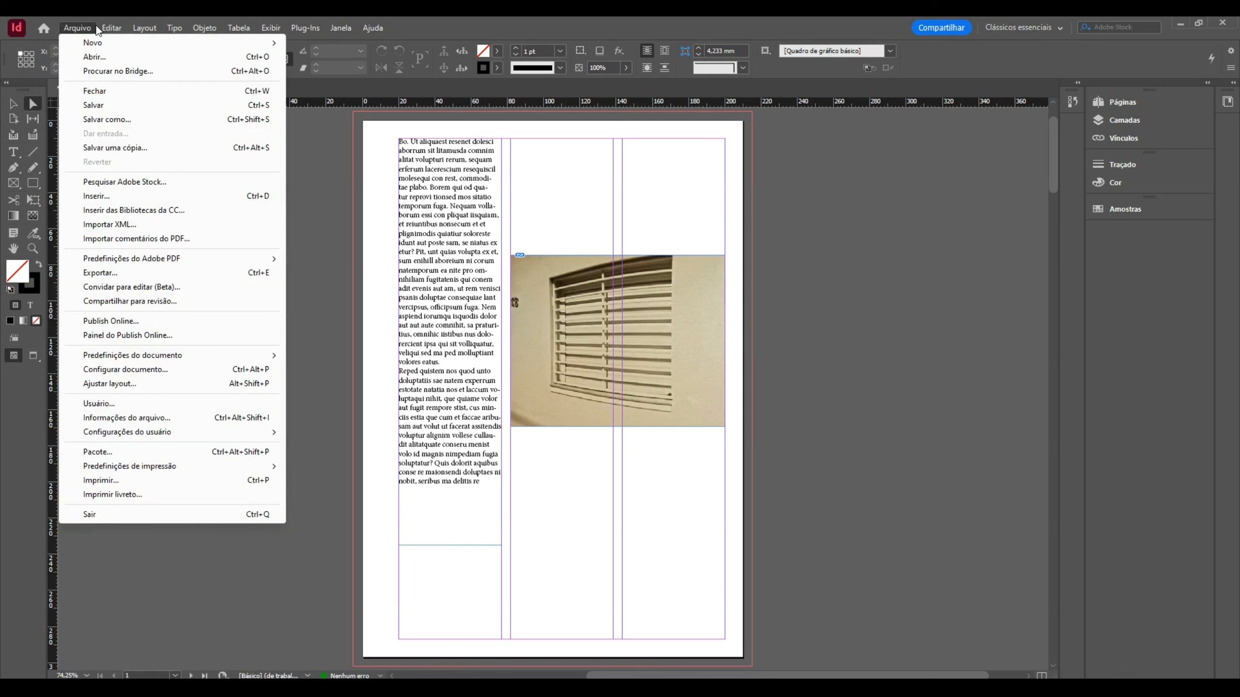
{"action": "mouse_move", "coordinate": [113, 30]}
{"action": "mouse_move", "coordinate": [270, 31]}
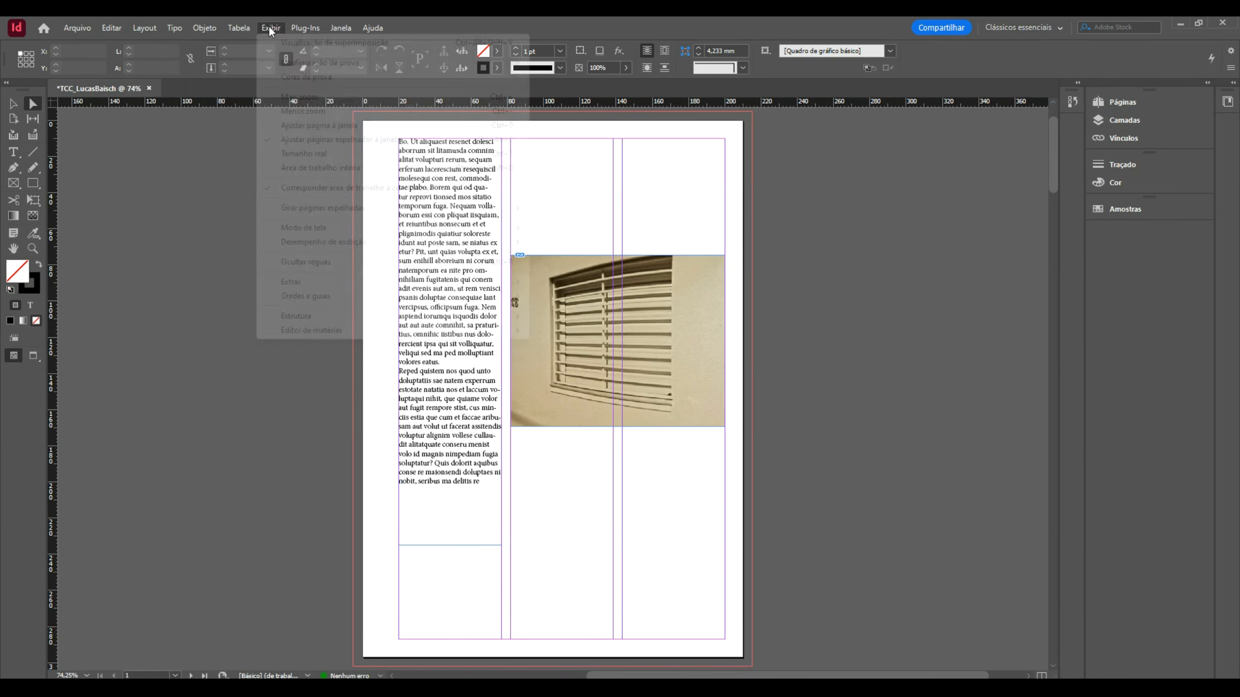
{"action": "left_click", "coordinate": [373, 31]}
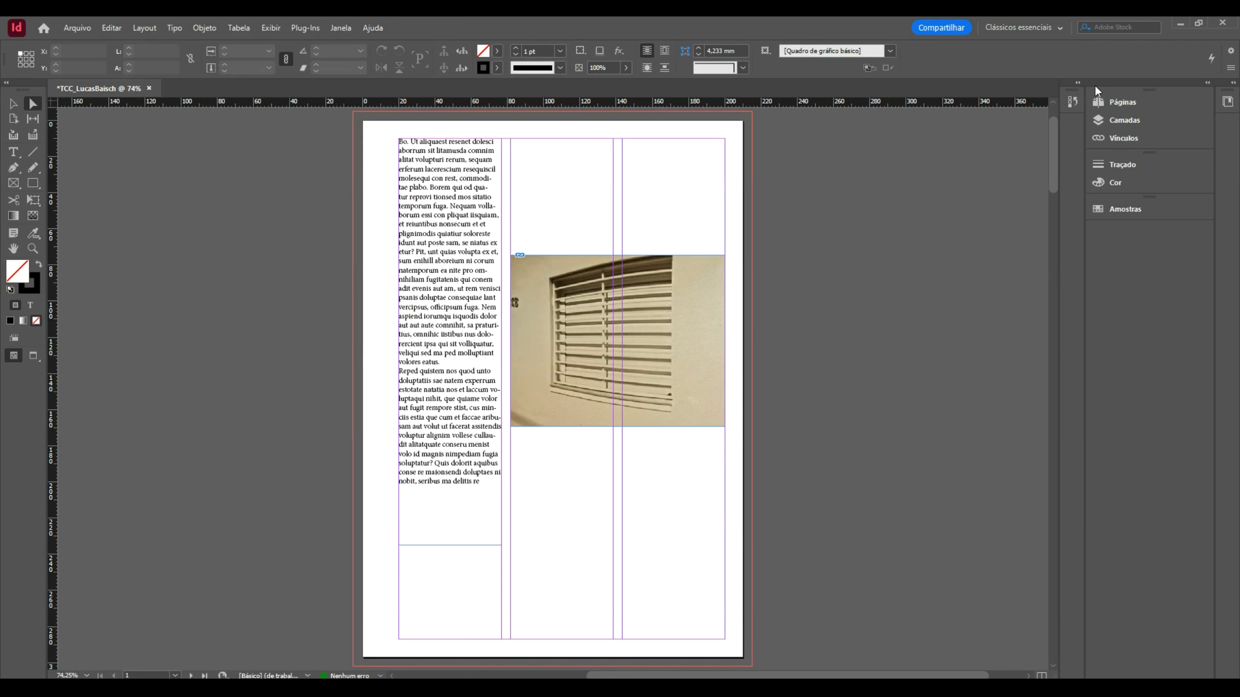
Step: Open the Pages panel and enlarge it to list the master and pages 1–10
{"action": "left_click", "coordinate": [1122, 104]}
{"action": "left_click_drag", "start_coordinate": [929, 161], "coordinate": [854, 173]}
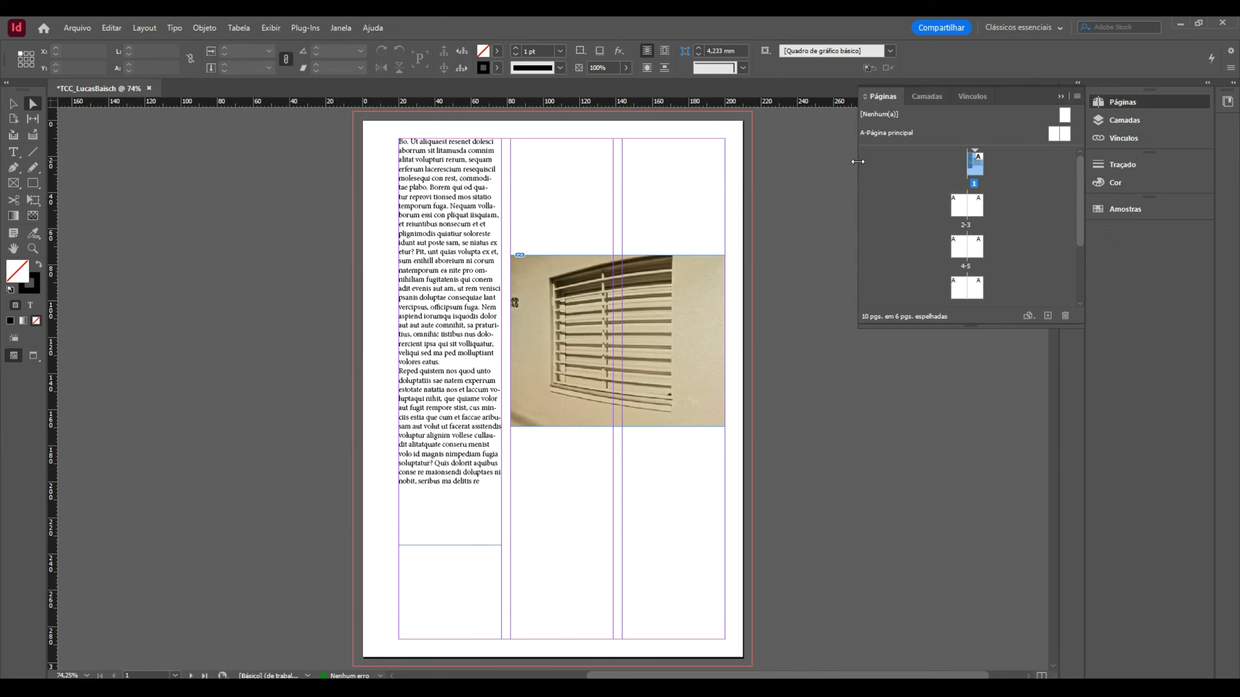
{"action": "scroll", "coordinate": [199, 311], "scroll_direction": "down", "scroll_amount": 15}
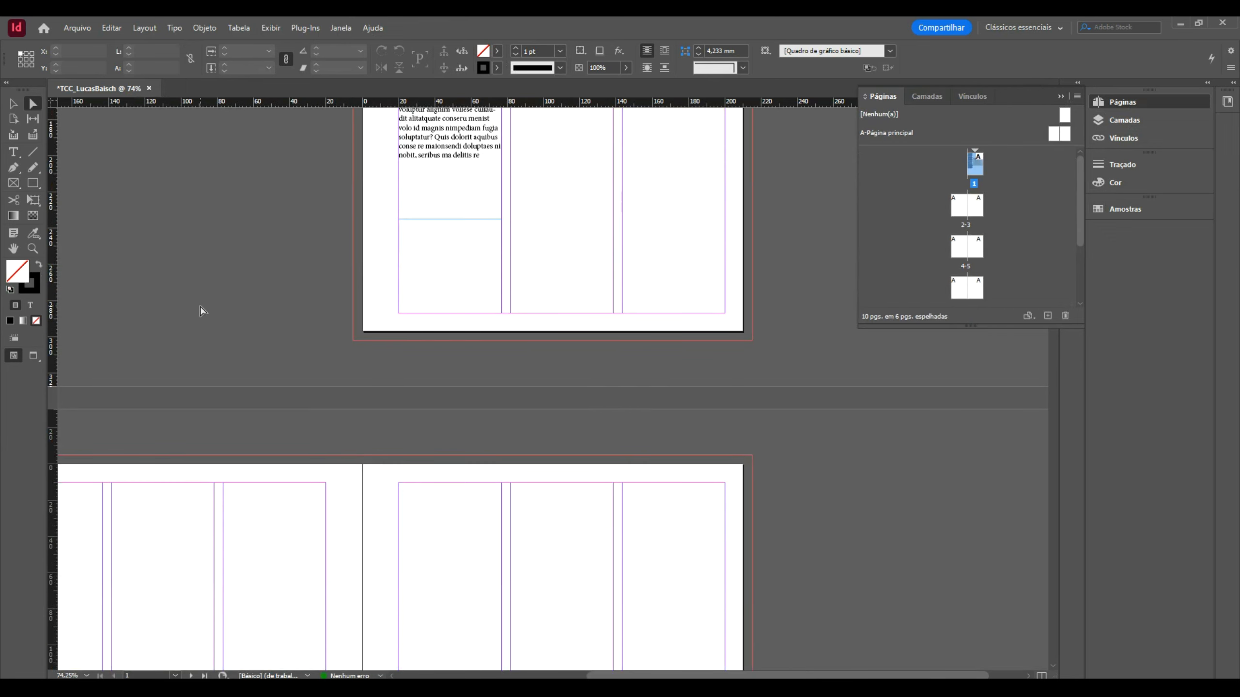
{"action": "scroll", "coordinate": [284, 311], "scroll_direction": "down", "scroll_amount": 20}
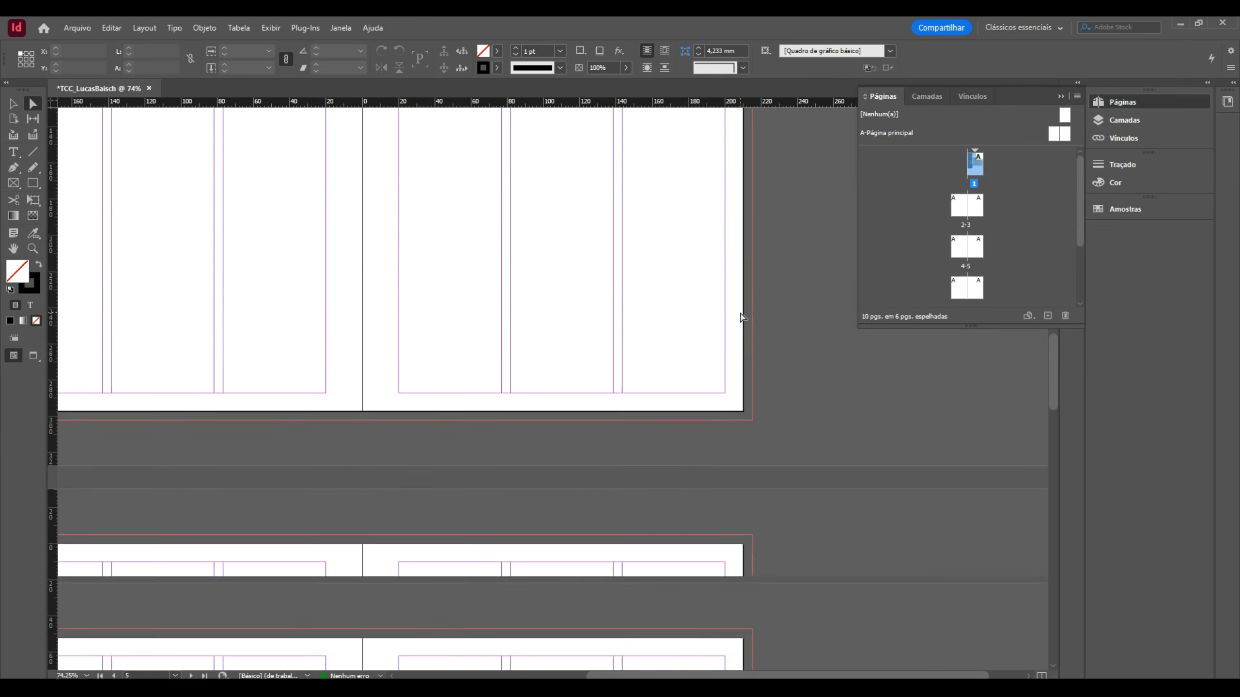
{"action": "left_click_drag", "start_coordinate": [936, 336], "coordinate": [939, 470]}
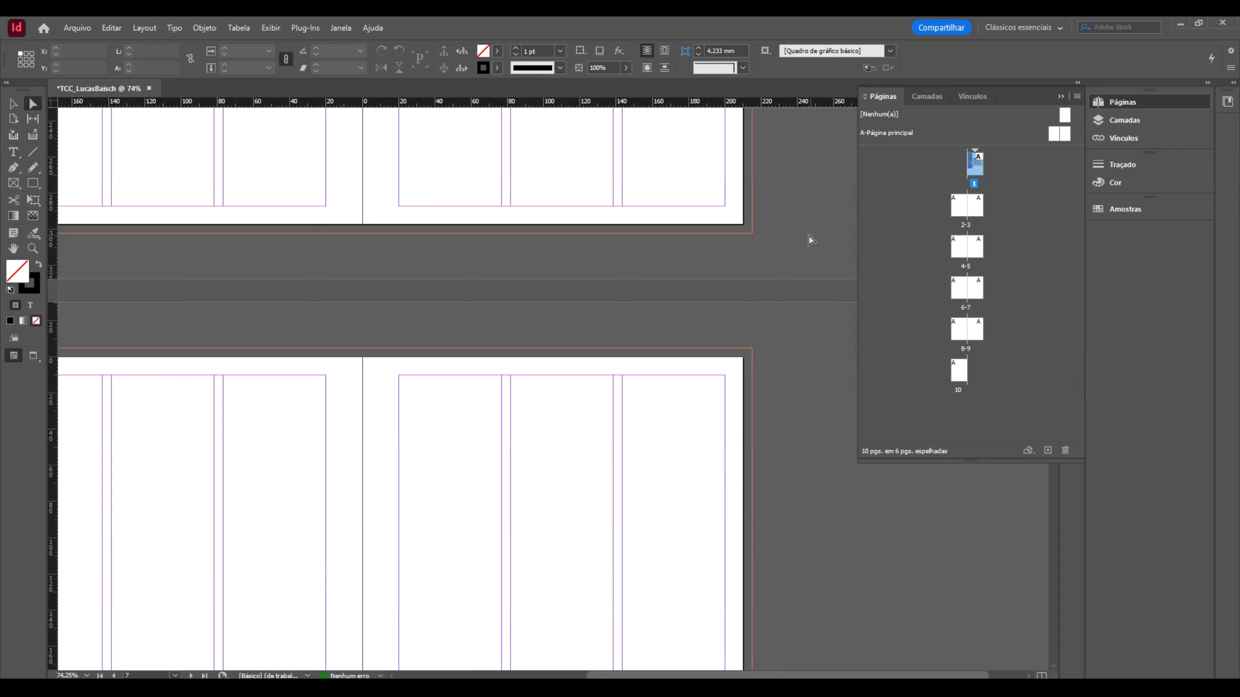
Step: Scroll and zoom out to review all the spreads
{"action": "scroll", "coordinate": [804, 239], "scroll_direction": "right", "scroll_amount": 2}
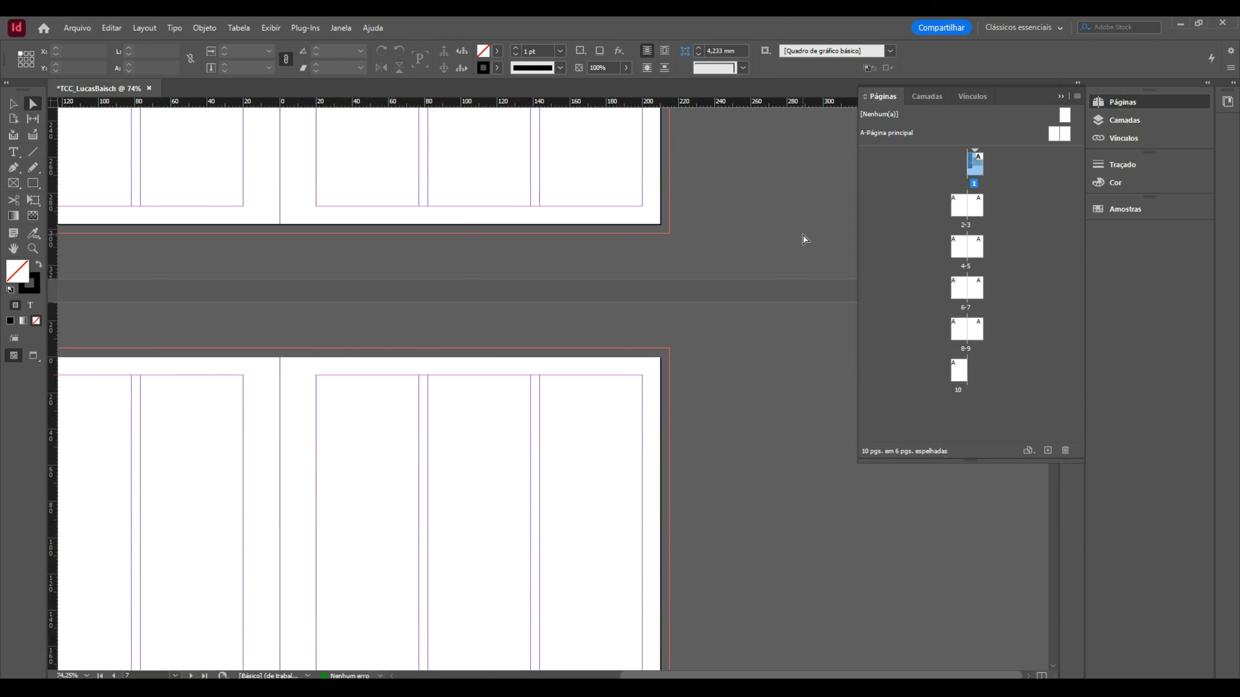
{"action": "scroll", "coordinate": [804, 239], "scroll_direction": "up", "scroll_amount": 3}
{"action": "scroll", "coordinate": [804, 239], "scroll_direction": "down", "scroll_amount": 4}
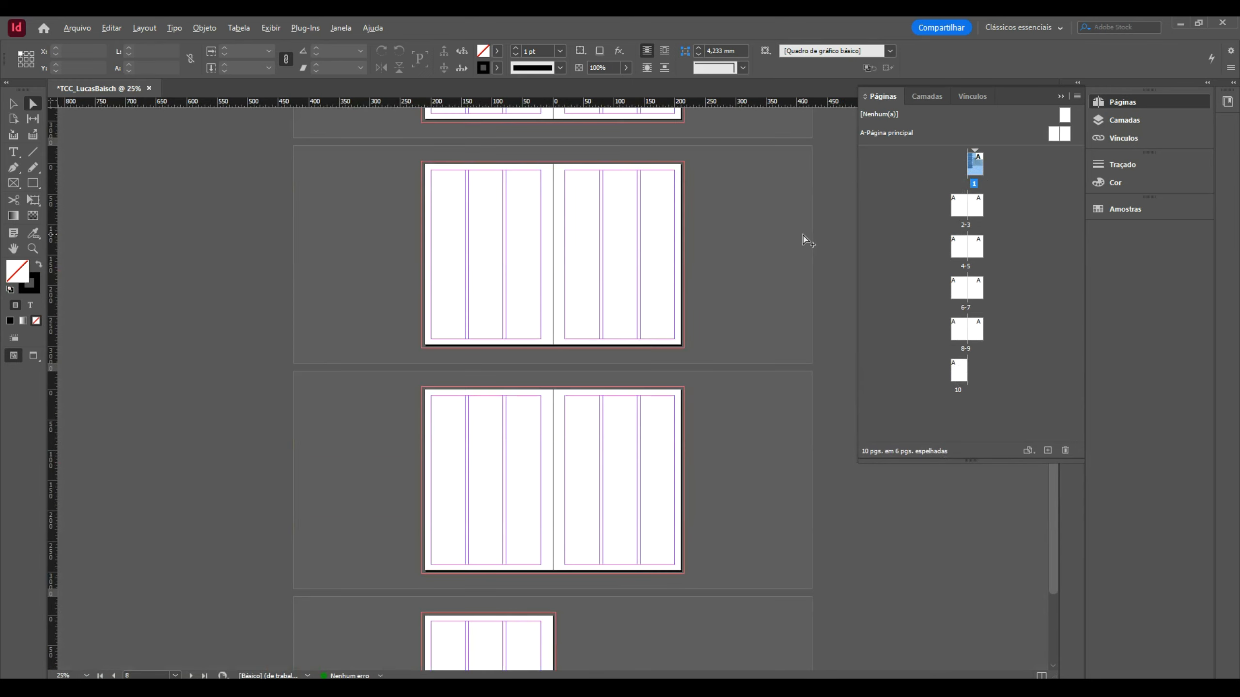
{"action": "scroll", "coordinate": [805, 239], "scroll_direction": "up", "scroll_amount": 2}
{"action": "scroll", "coordinate": [789, 235], "scroll_direction": "down", "scroll_amount": 2}
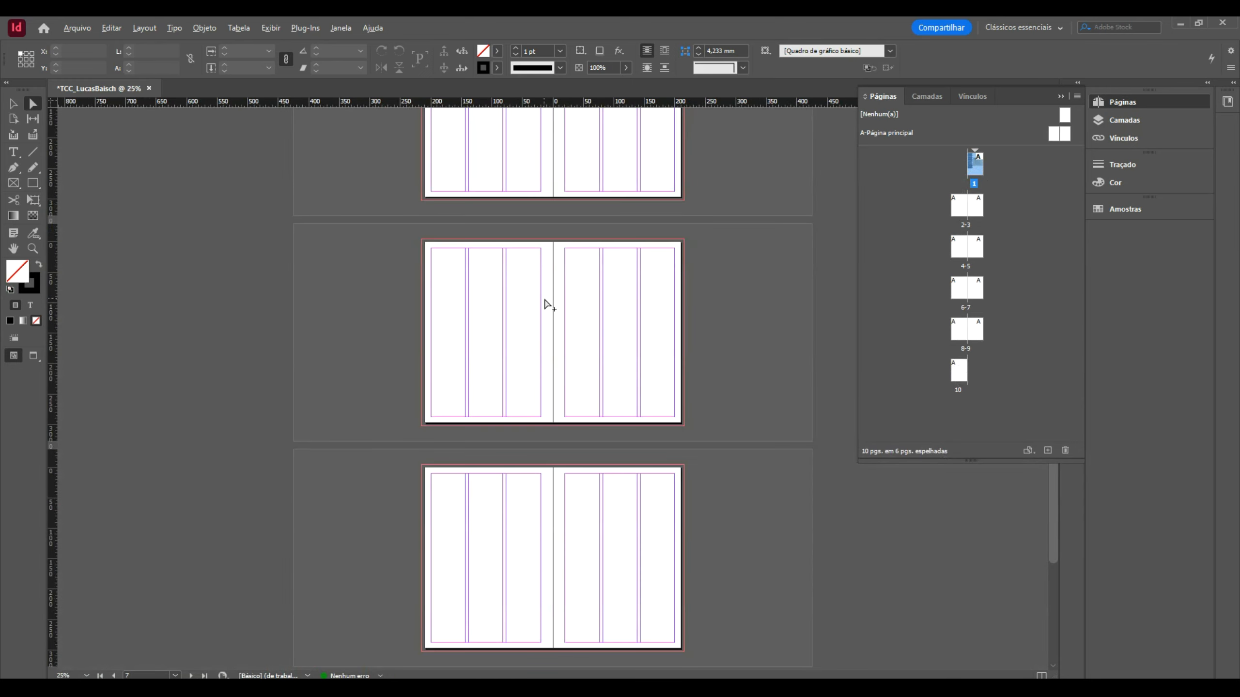
{"action": "scroll", "coordinate": [546, 303], "scroll_direction": "down", "scroll_amount": 4}
{"action": "scroll", "coordinate": [545, 304], "scroll_direction": "up", "scroll_amount": 3}
{"action": "scroll", "coordinate": [601, 200], "scroll_direction": "up", "scroll_amount": 2}
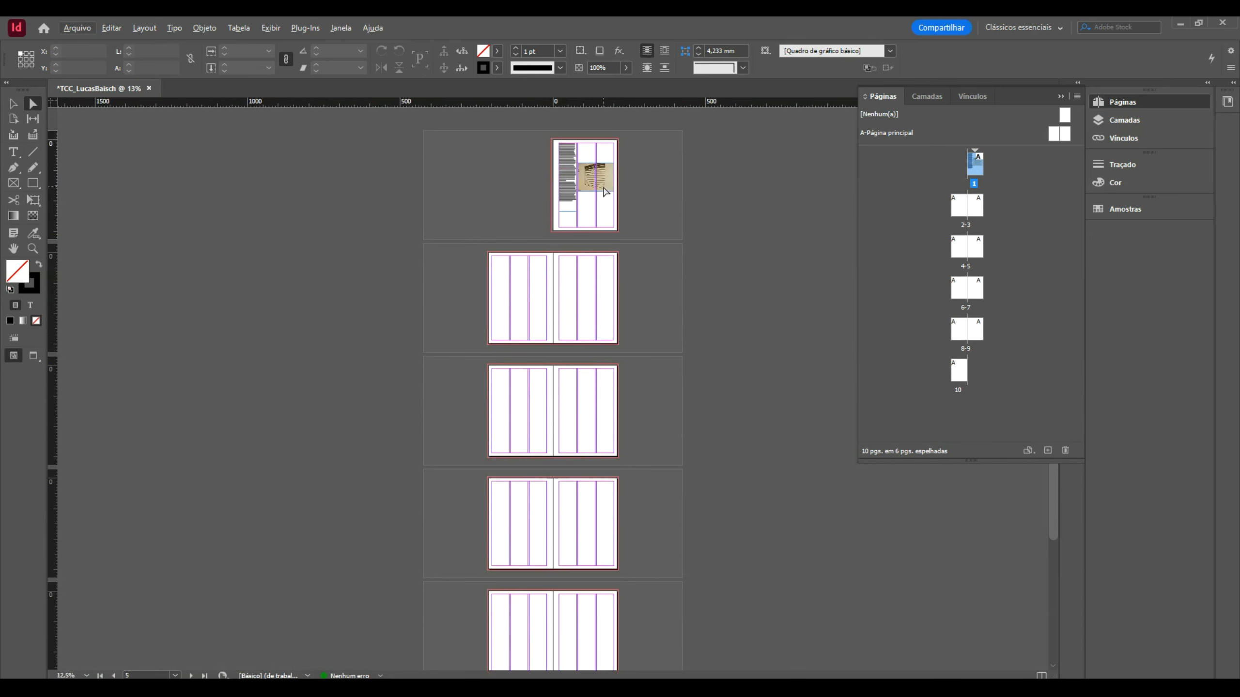
{"action": "scroll", "coordinate": [604, 186], "scroll_direction": "up", "scroll_amount": 1}
{"action": "scroll", "coordinate": [604, 185], "scroll_direction": "up", "scroll_amount": 2}
{"action": "scroll", "coordinate": [604, 258], "scroll_direction": "down", "scroll_amount": 4}
{"action": "key", "text": "alt"}
{"action": "scroll", "coordinate": [615, 266], "scroll_direction": "up", "scroll_amount": 1}
Step: Zoom back in on page 1's text and photo, then show the Layers panel with Camada 1
{"action": "scroll", "coordinate": [727, 200], "scroll_direction": "up", "scroll_amount": 4}
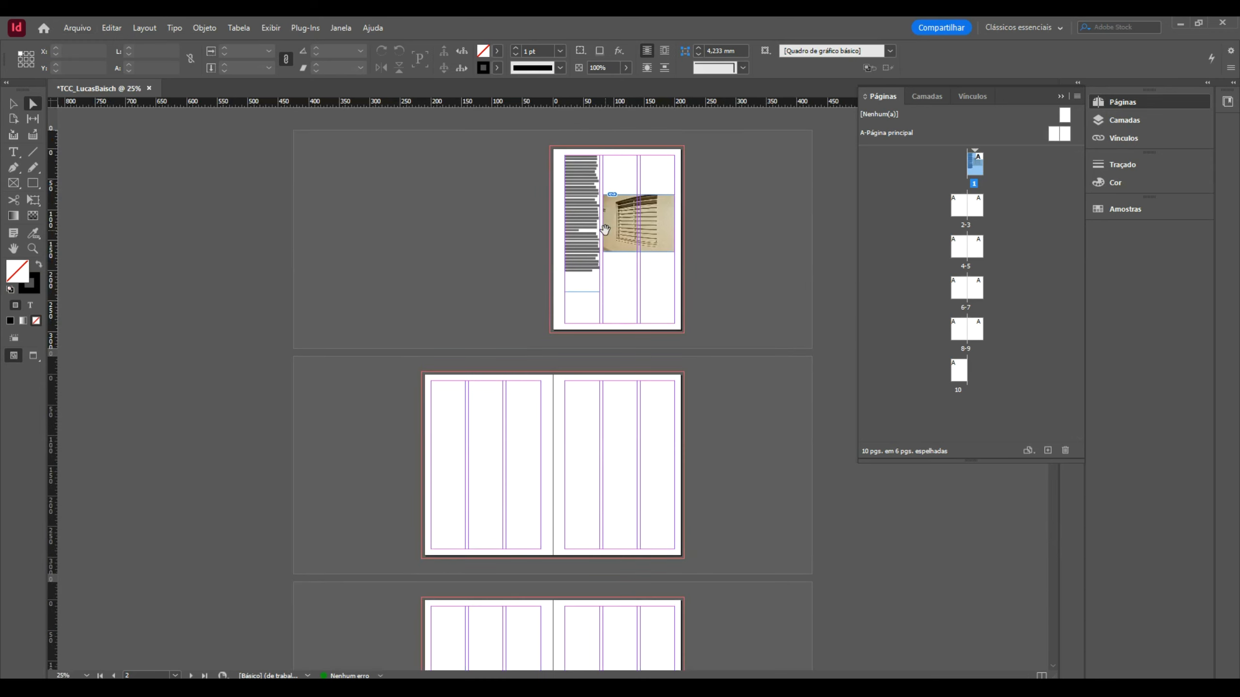
{"action": "scroll", "coordinate": [576, 250], "scroll_direction": "up", "scroll_amount": 2}
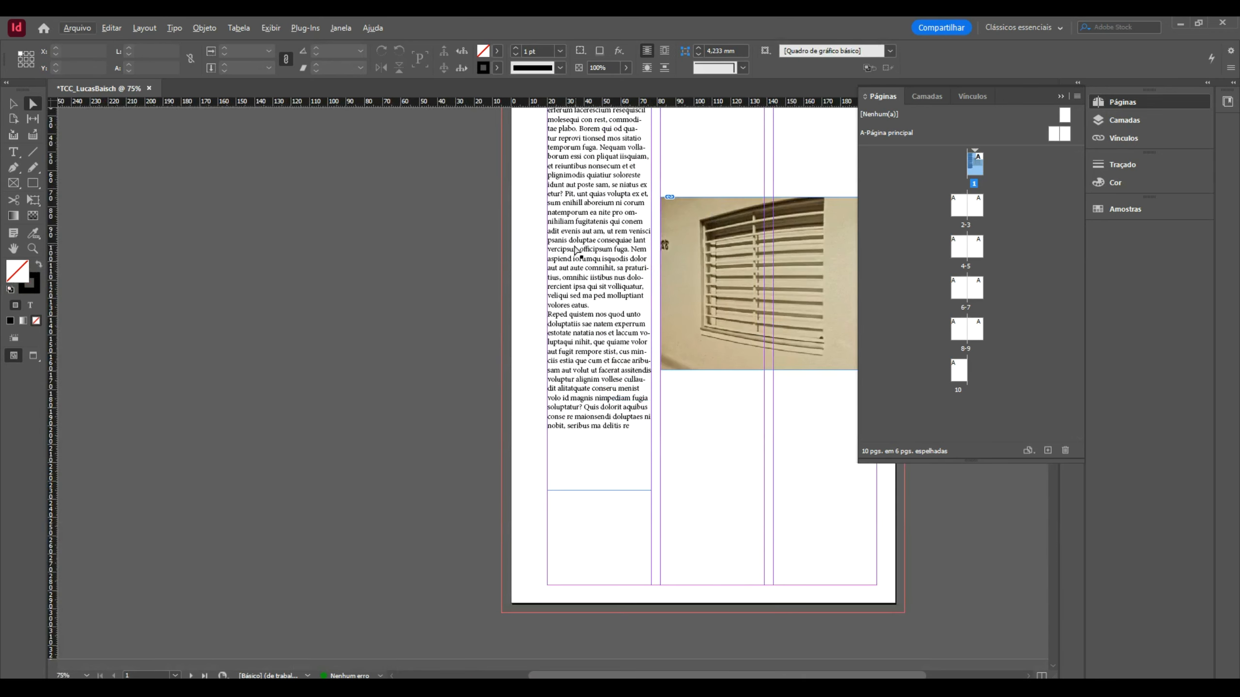
{"action": "scroll", "coordinate": [599, 267], "scroll_direction": "up", "scroll_amount": 3}
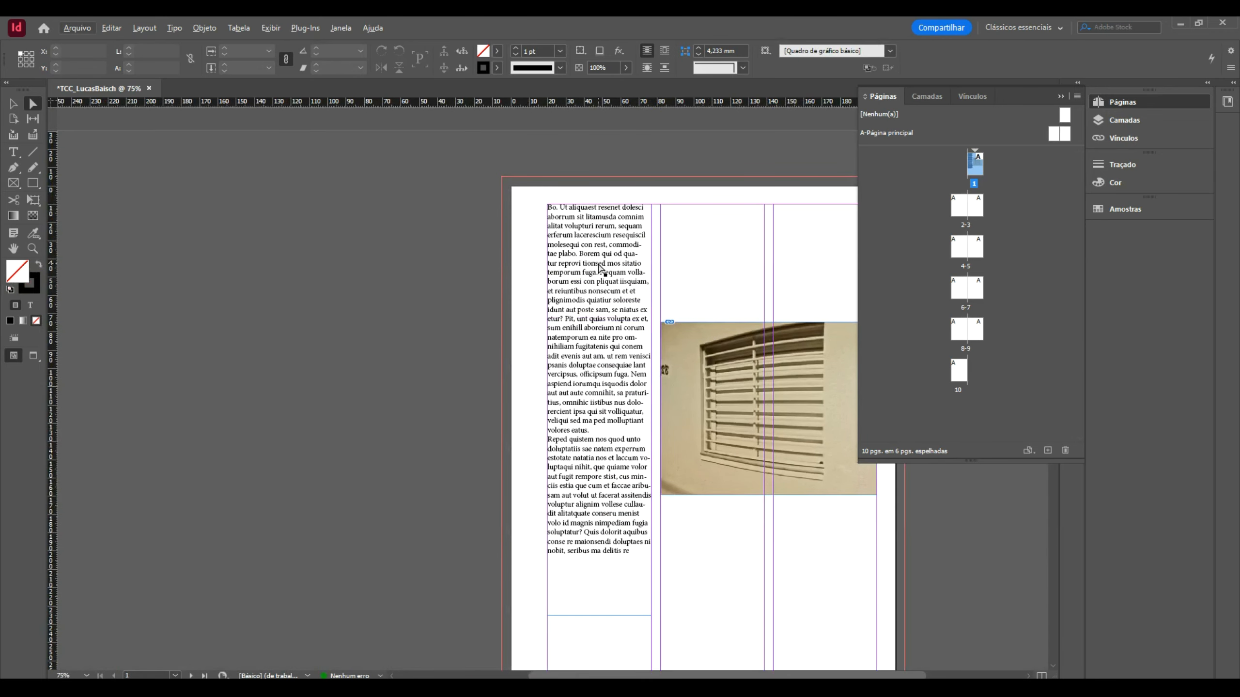
{"action": "scroll", "coordinate": [599, 268], "scroll_direction": "right", "scroll_amount": 6}
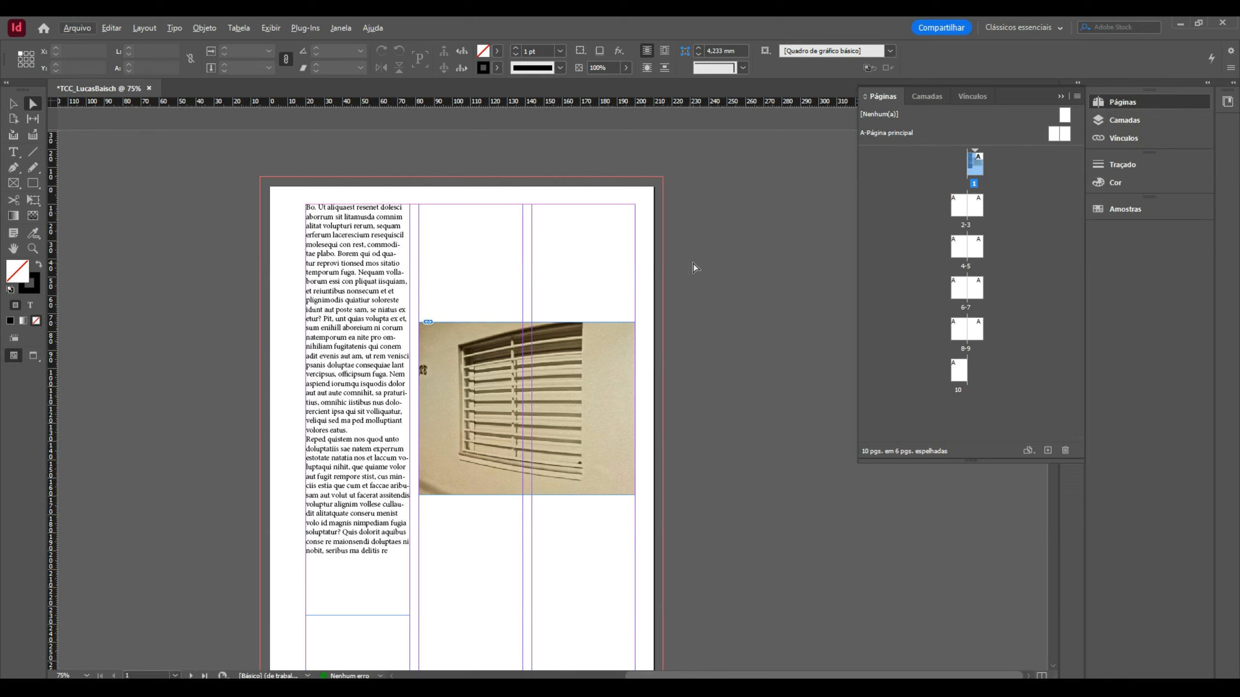
{"action": "scroll", "coordinate": [697, 268], "scroll_direction": "left", "scroll_amount": 2}
{"action": "scroll", "coordinate": [696, 268], "scroll_direction": "right", "scroll_amount": 2}
{"action": "left_click", "coordinate": [930, 96]}
Step: Inspect the Links, Pages, Layers and Stroke panels from the dock
{"action": "left_click", "coordinate": [976, 97]}
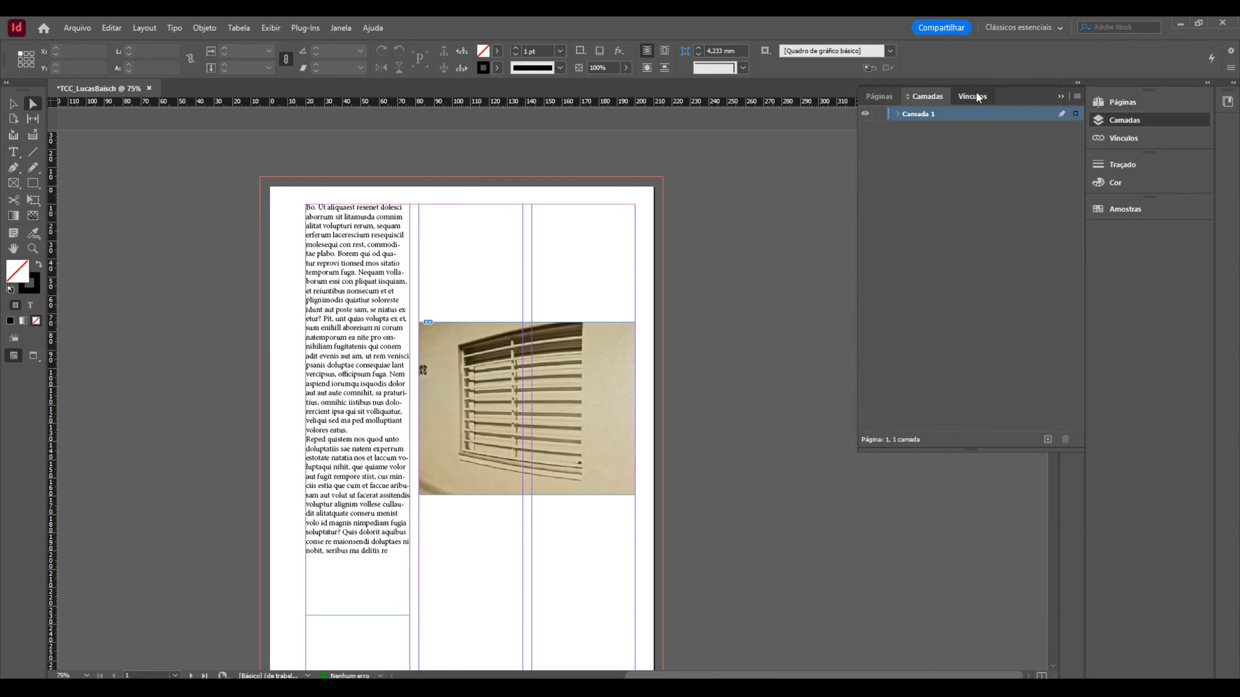
{"action": "left_click", "coordinate": [879, 96]}
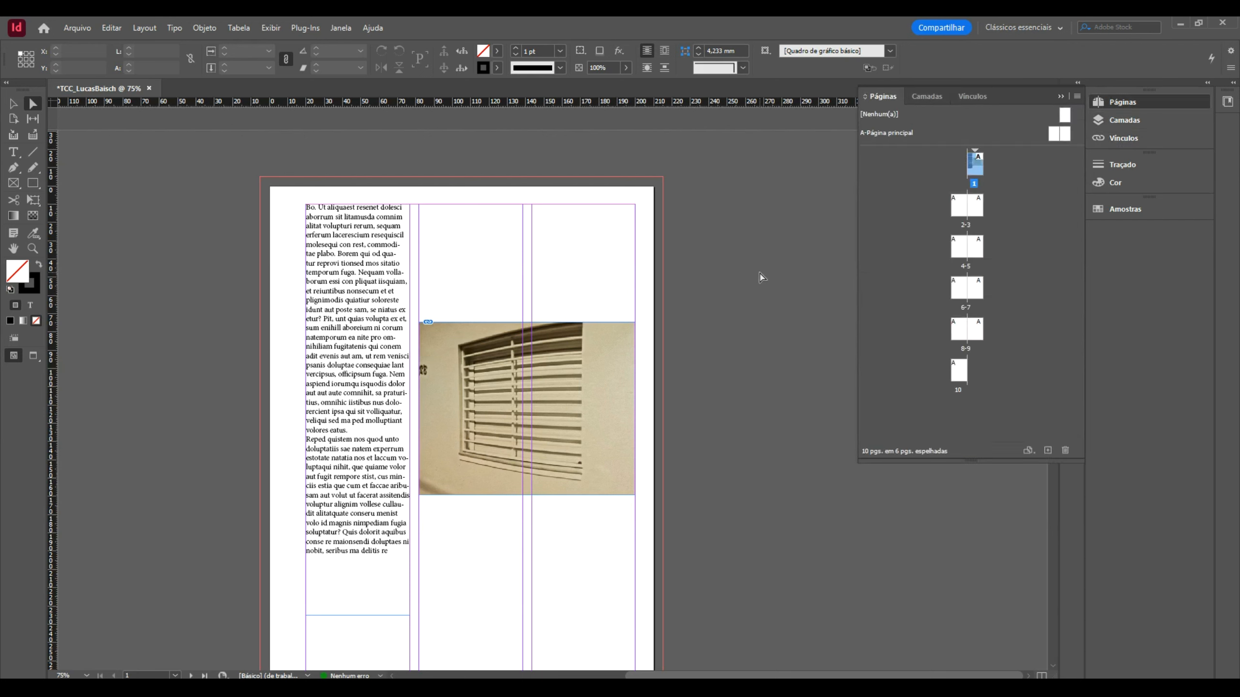
{"action": "left_click", "coordinate": [13, 103]}
{"action": "left_click", "coordinate": [1124, 120]}
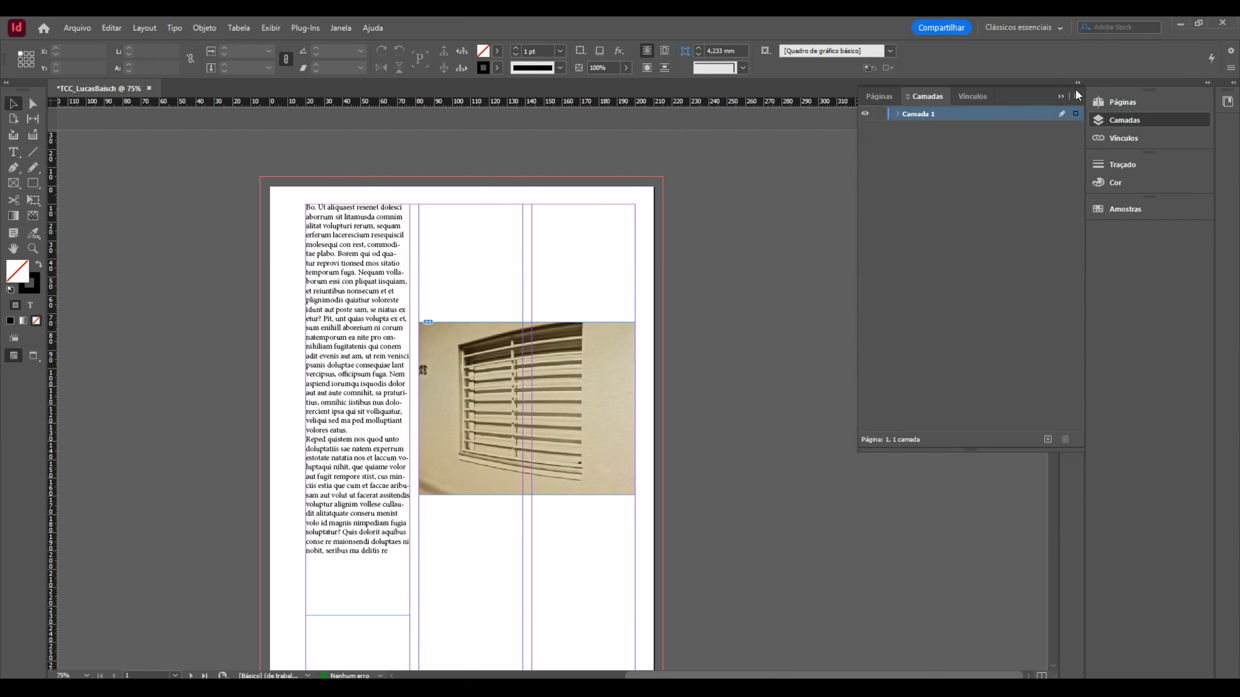
{"action": "left_click", "coordinate": [1174, 169]}
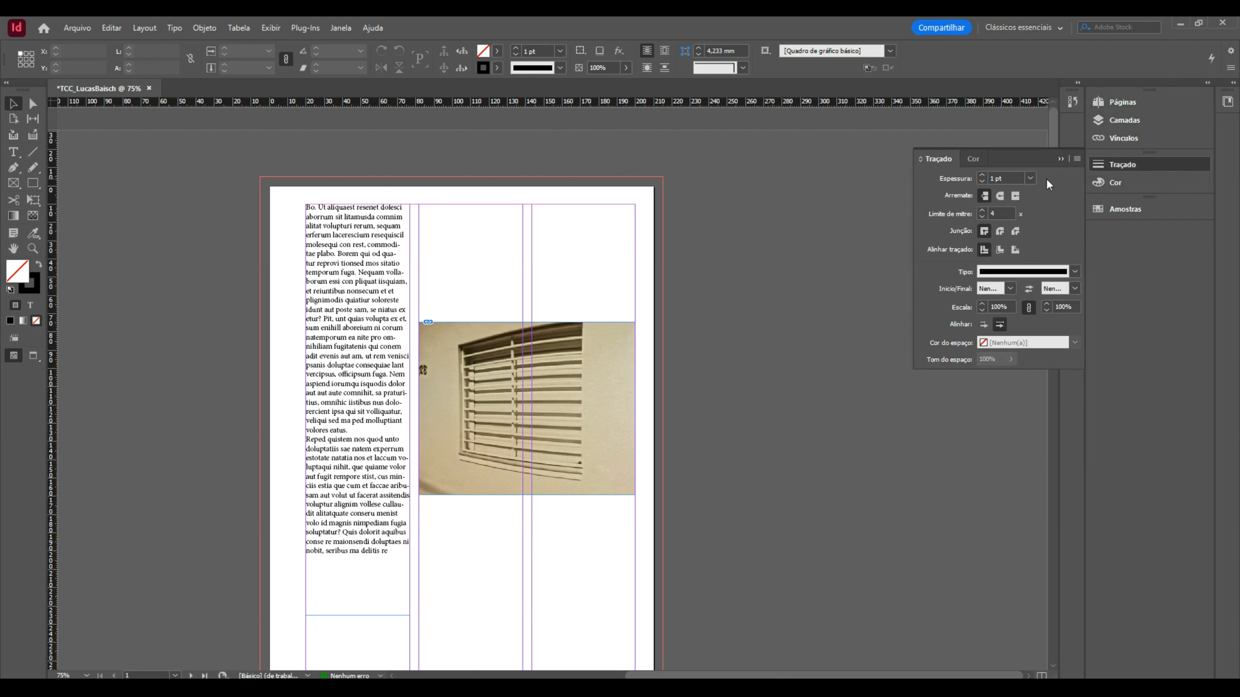
Step: Select the body text frame, check the Color and Swatches panels, then deselect and collapse panels
{"action": "left_click", "coordinate": [370, 257]}
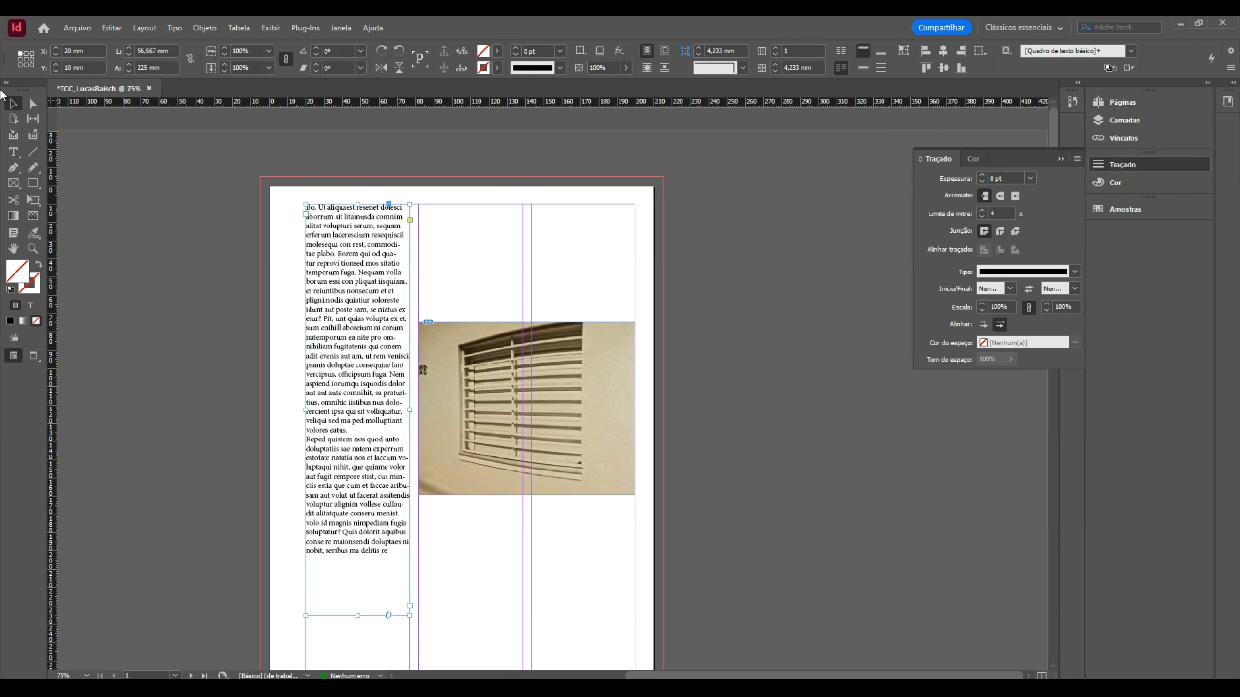
{"action": "left_click", "coordinate": [1115, 182]}
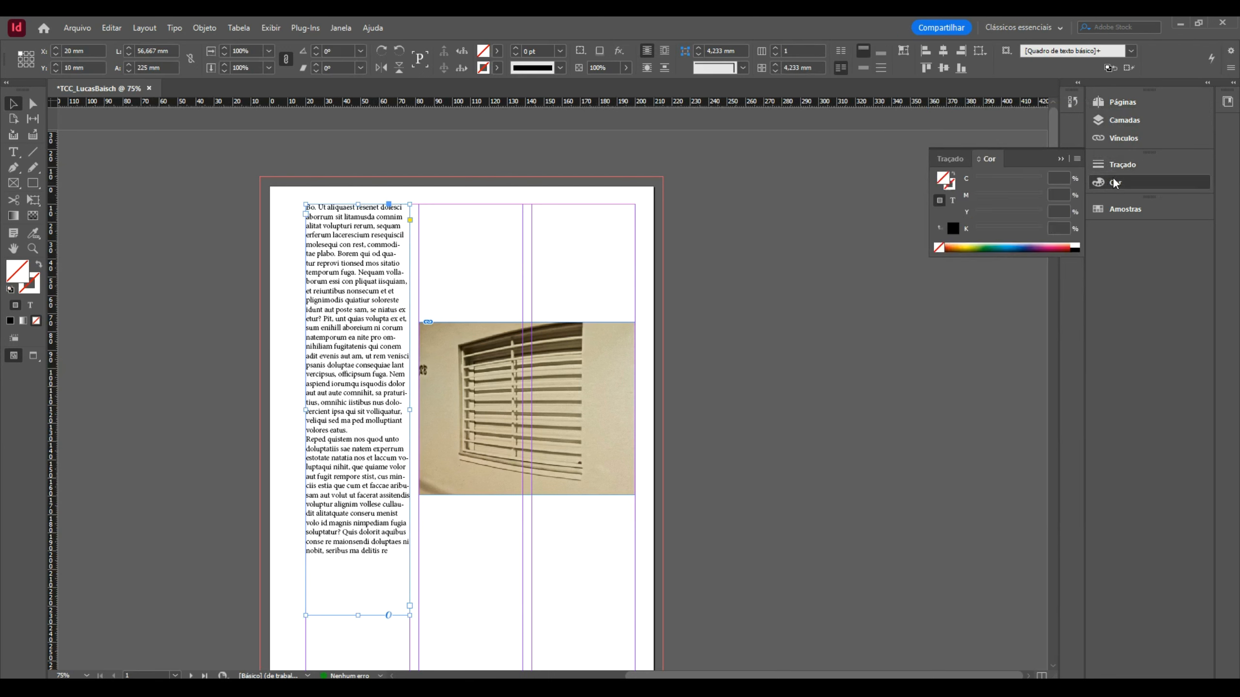
{"action": "left_click", "coordinate": [1148, 212]}
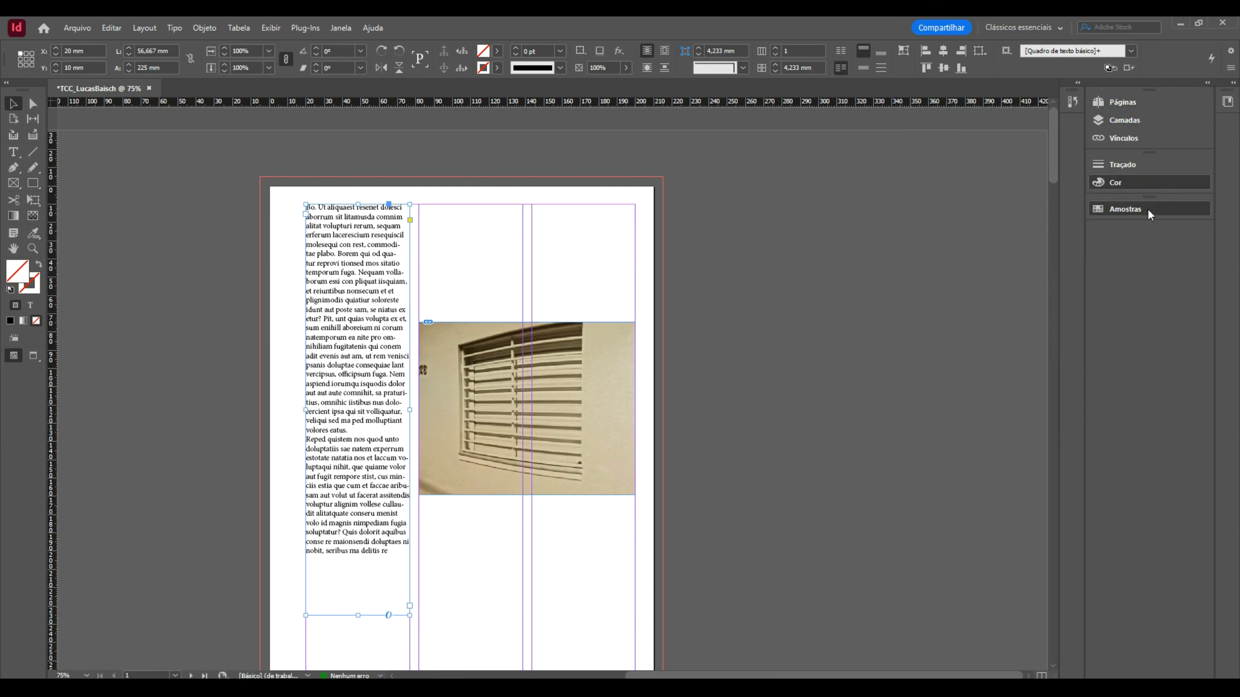
{"action": "left_click", "coordinate": [1149, 215]}
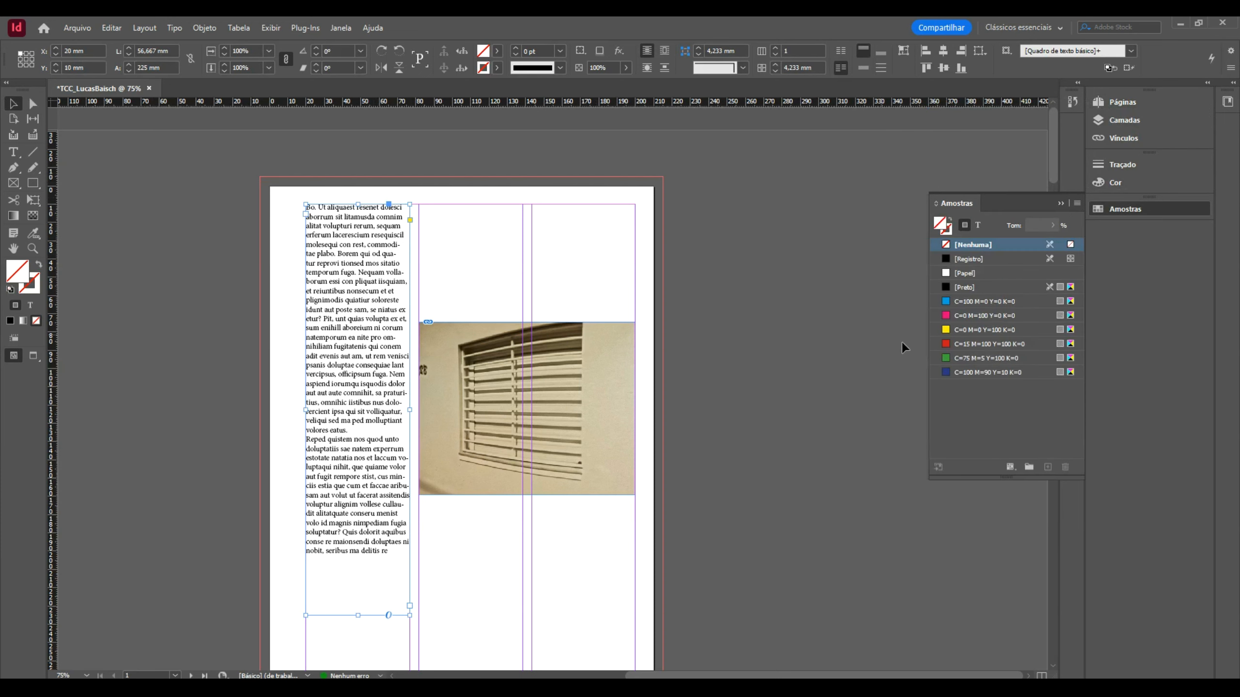
{"action": "left_click", "coordinate": [770, 221]}
{"action": "left_click", "coordinate": [1129, 211]}
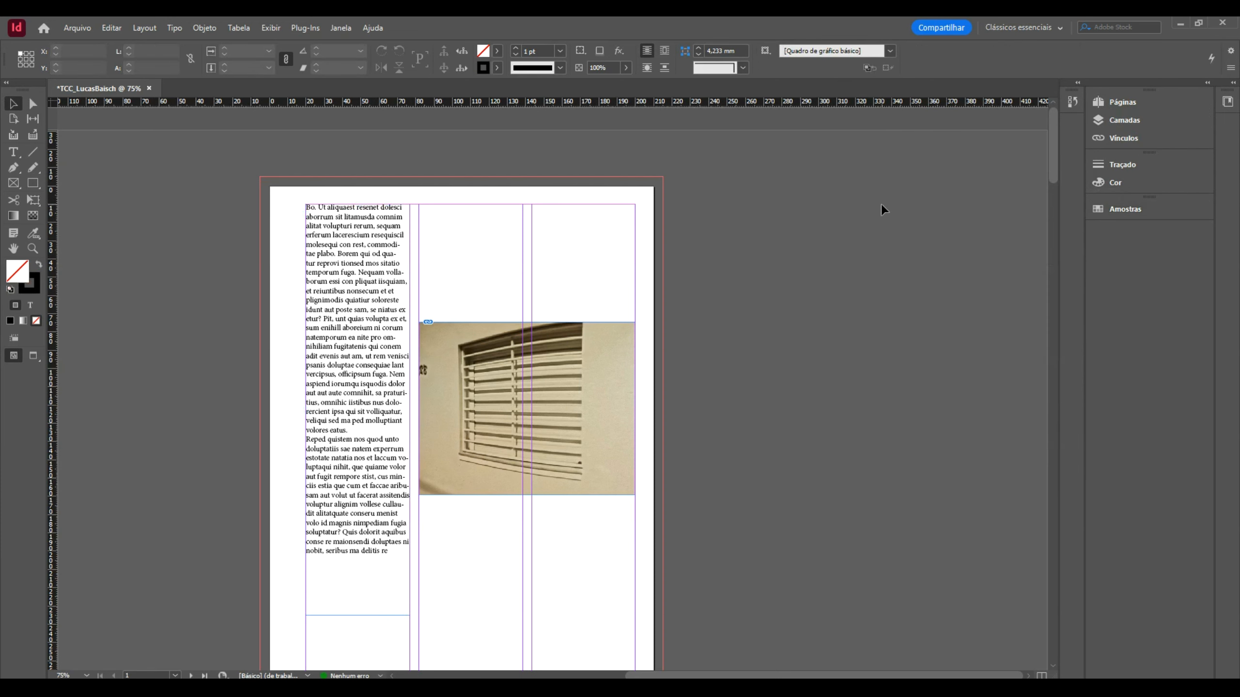
{"action": "scroll", "coordinate": [877, 210], "scroll_direction": "down", "scroll_amount": 4}
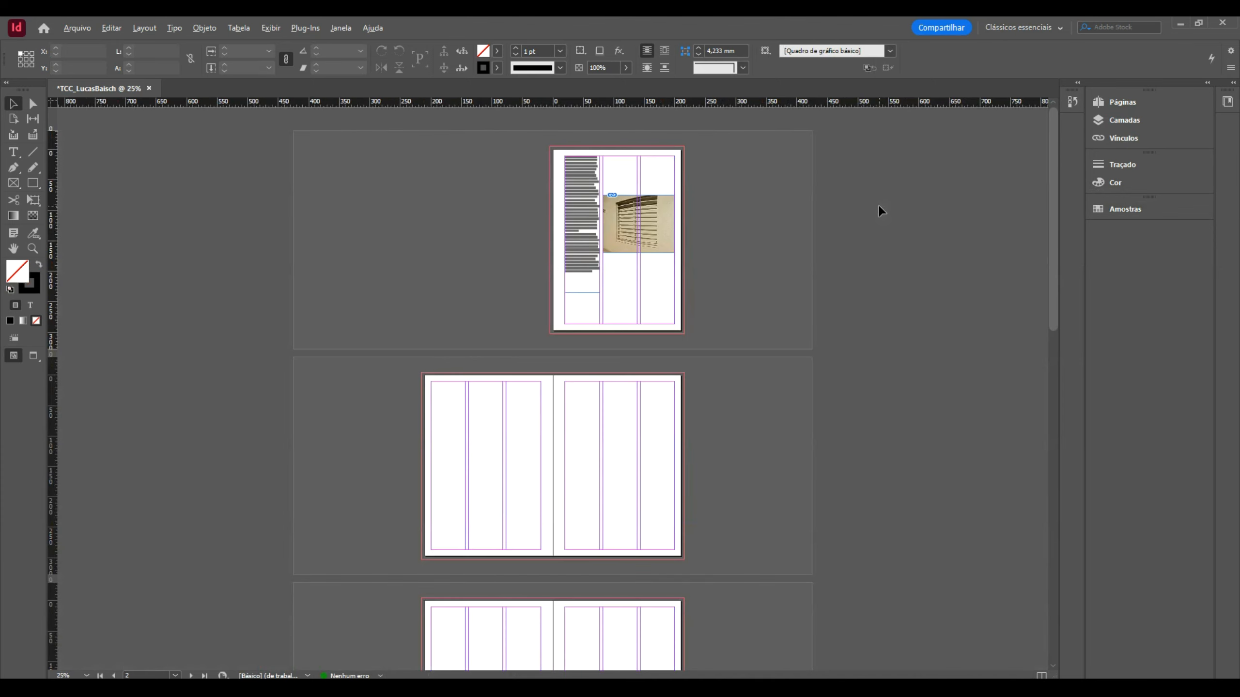
{"action": "scroll", "coordinate": [813, 199], "scroll_direction": "down", "scroll_amount": 10}
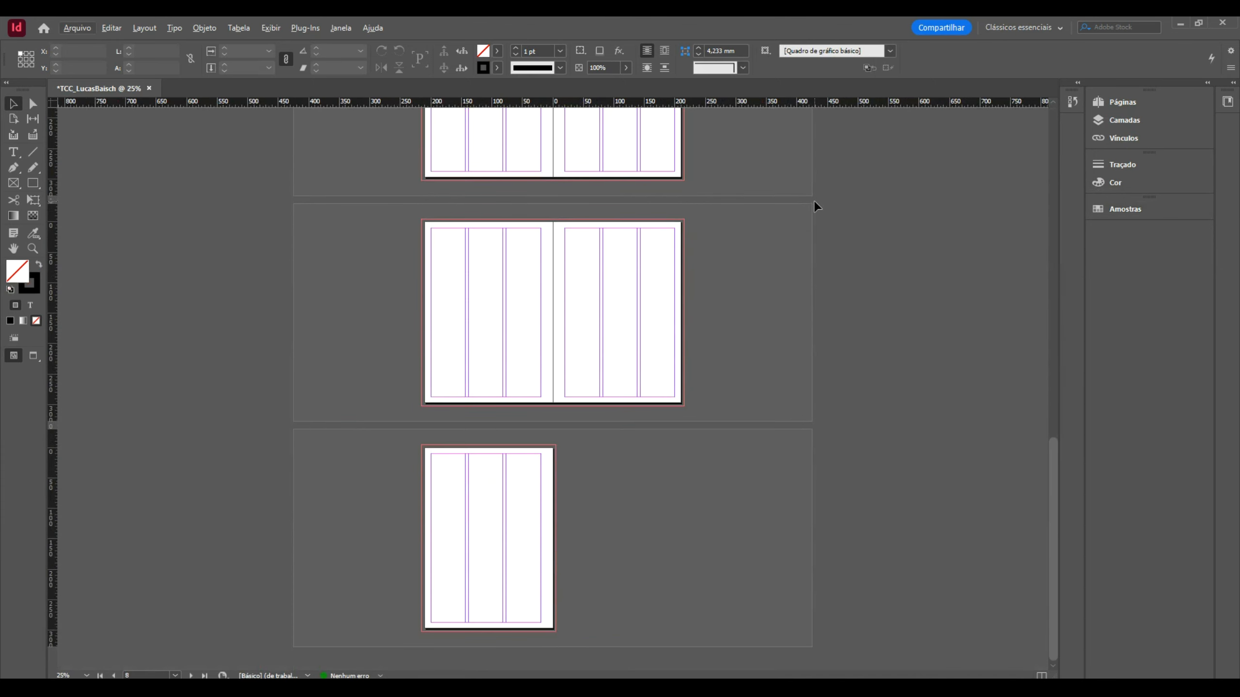
{"action": "scroll", "coordinate": [818, 208], "scroll_direction": "up", "scroll_amount": 10}
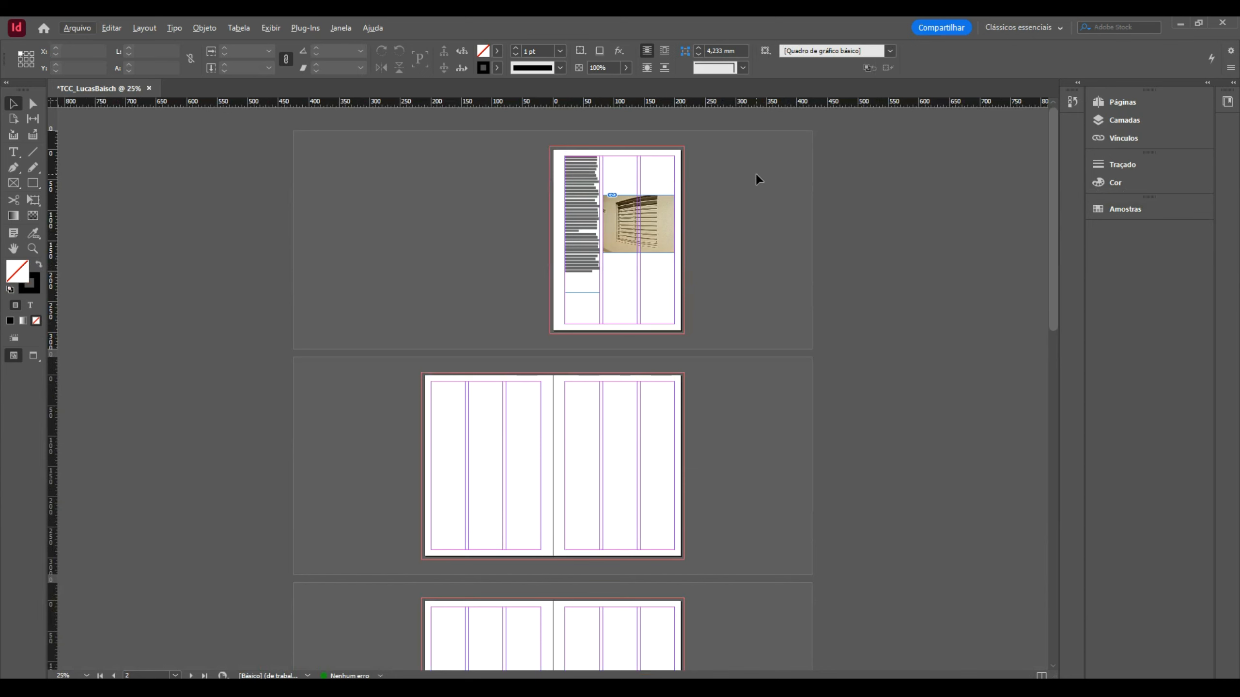
{"action": "scroll", "coordinate": [755, 172], "scroll_direction": "up", "scroll_amount": 2}
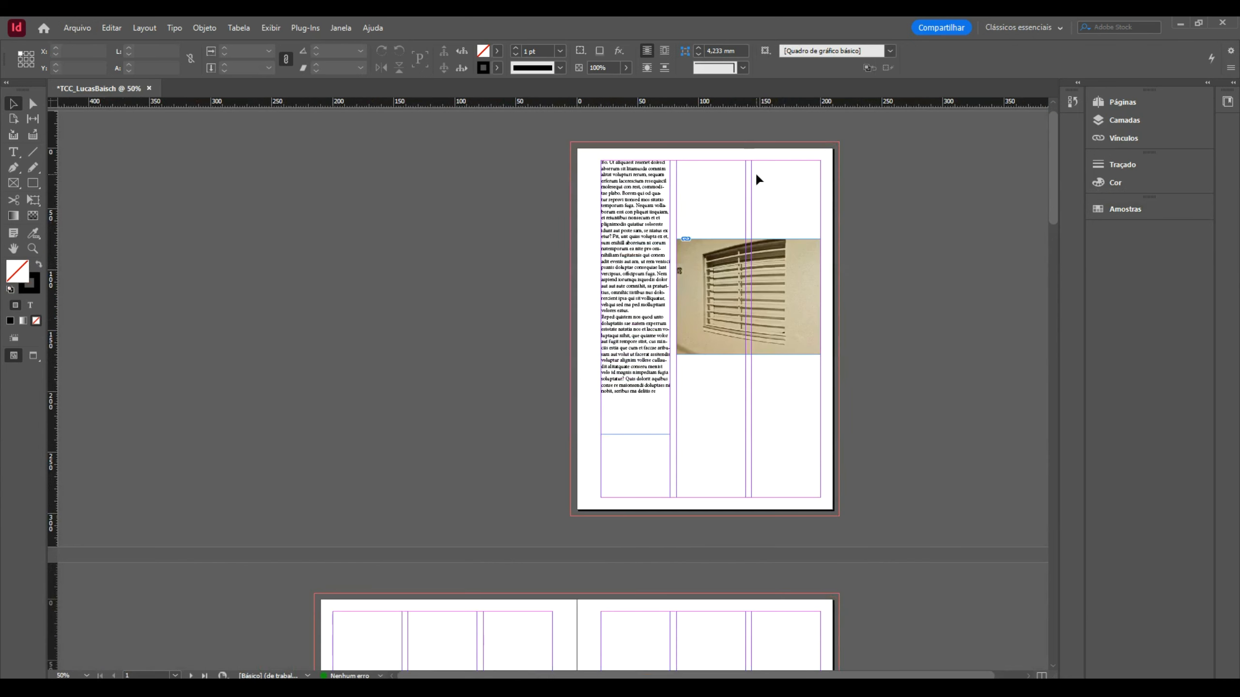
{"action": "left_click", "coordinate": [1113, 102]}
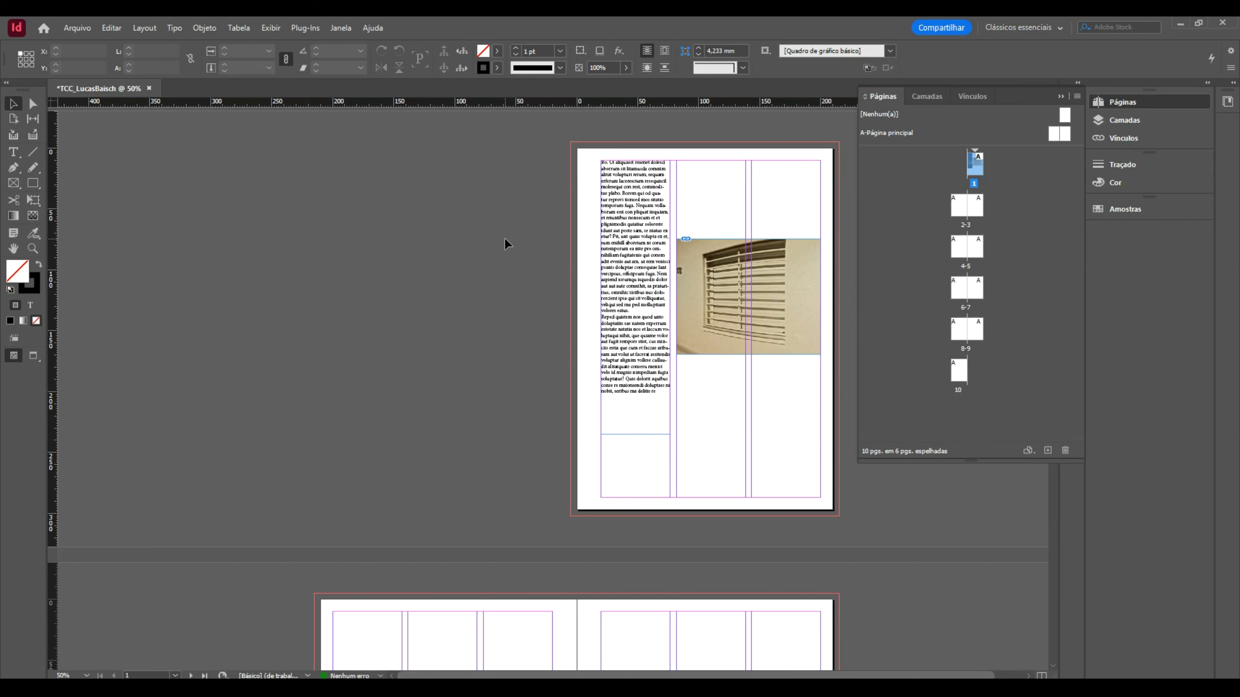
{"action": "key", "text": "ctrl+r"}
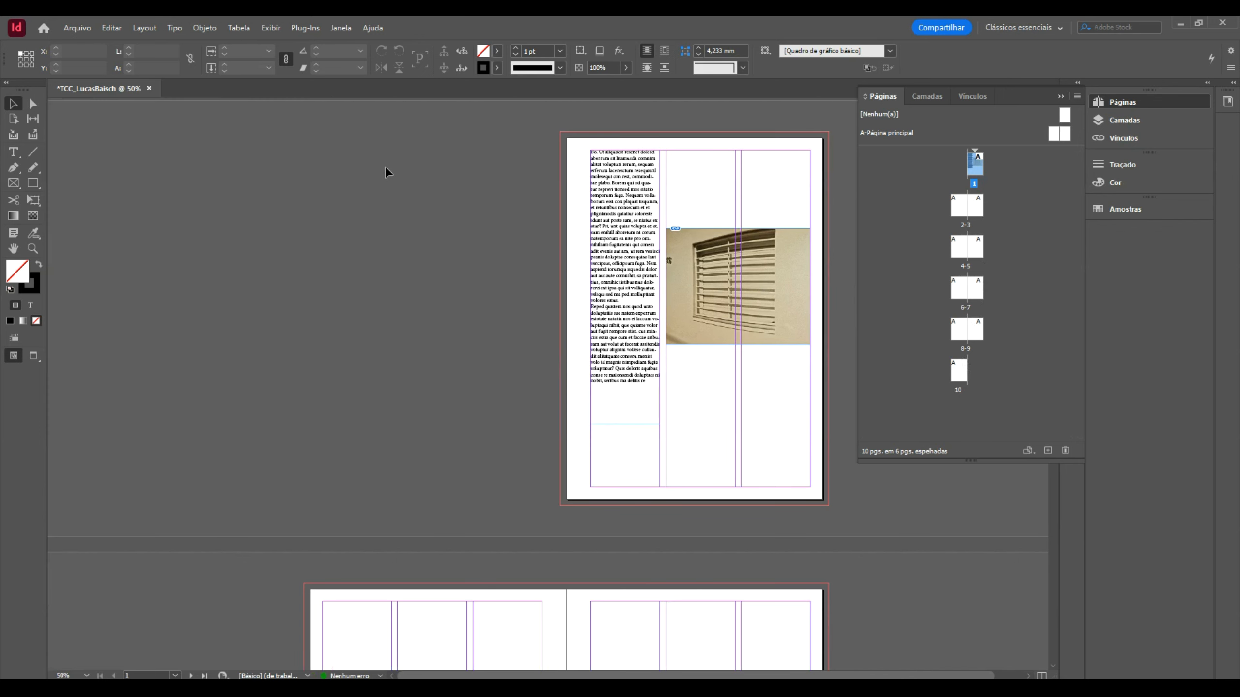
{"action": "key", "text": "ctrl+r"}
{"action": "key", "text": "ctrl+r"}
{"action": "key", "text": "ctrl+r"}
{"action": "key", "text": "ctrl+r"}
{"action": "key", "text": "ctrl+r"}
{"action": "key", "text": "ctrl+r"}
{"action": "scroll", "coordinate": [398, 267], "scroll_direction": "down", "scroll_amount": 10}
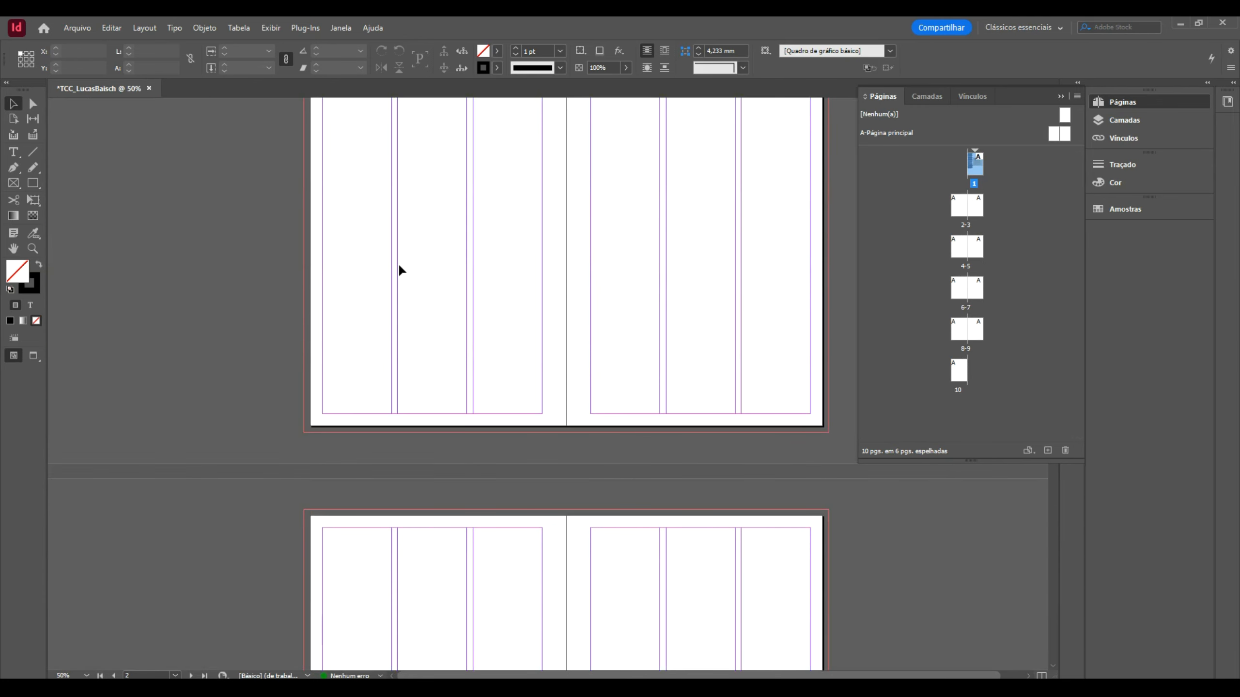
{"action": "left_click", "coordinate": [1063, 91]}
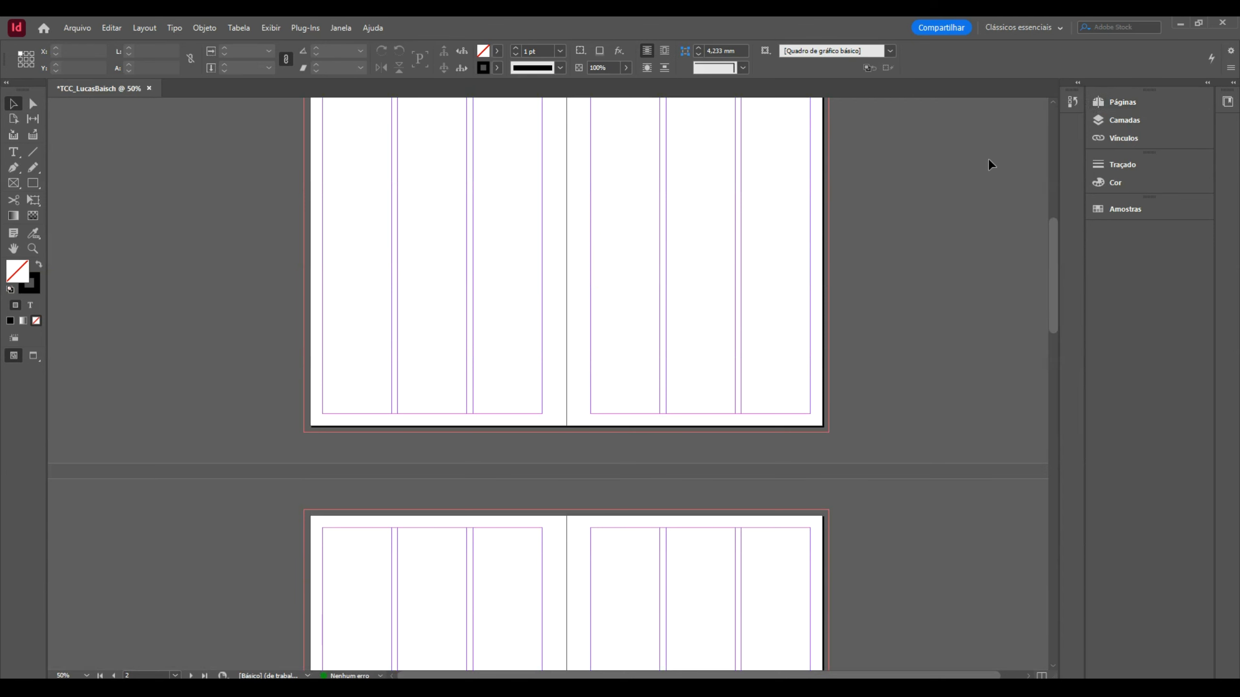
{"action": "scroll", "coordinate": [864, 195], "scroll_direction": "up", "scroll_amount": 2}
{"action": "scroll", "coordinate": [859, 200], "scroll_direction": "up", "scroll_amount": 8}
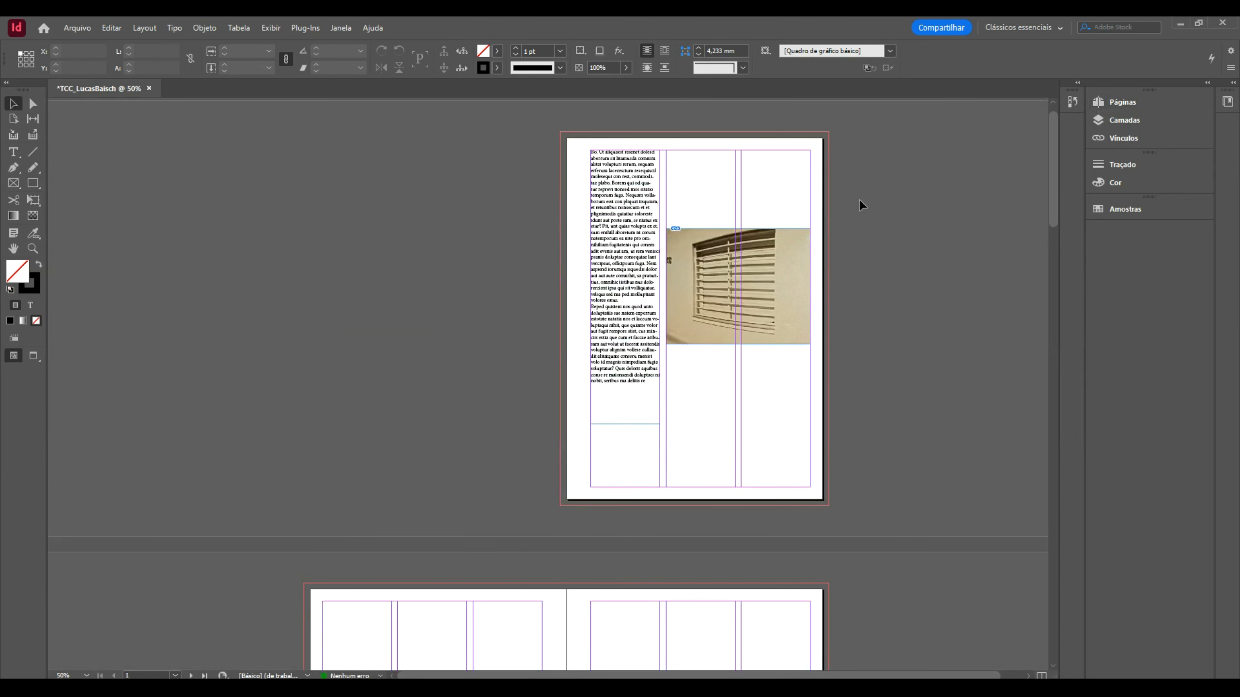
{"action": "scroll", "coordinate": [858, 200], "scroll_direction": "up", "scroll_amount": 1}
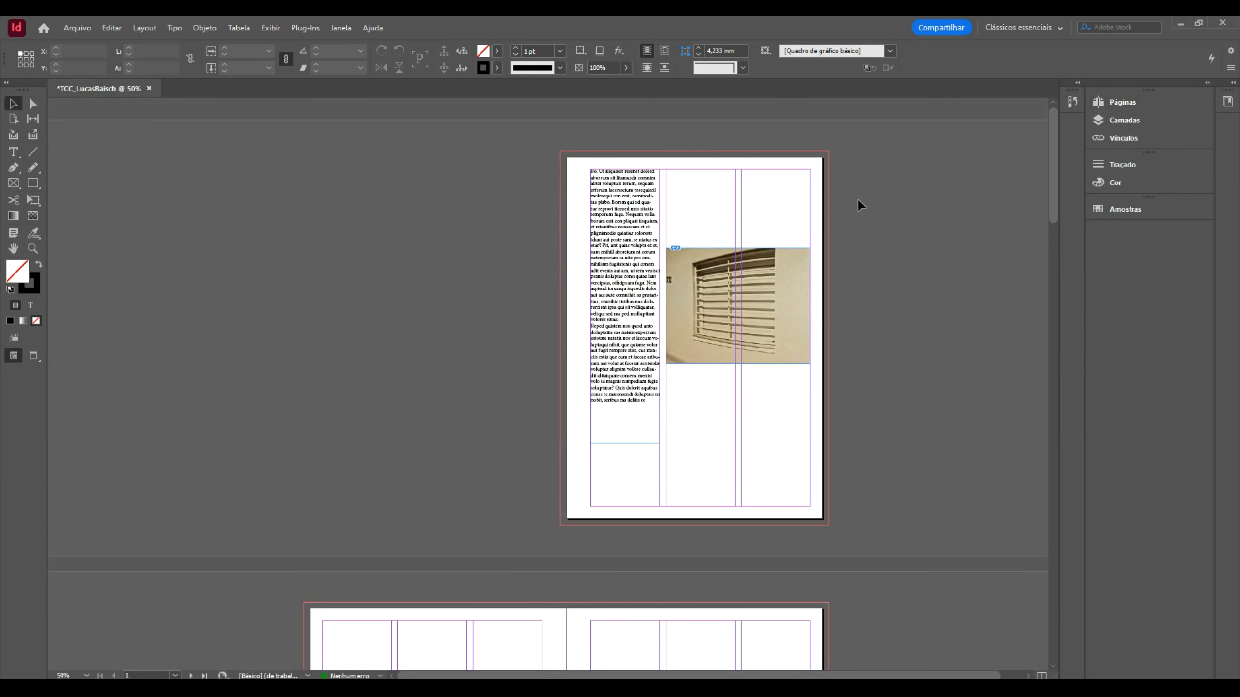
{"action": "scroll", "coordinate": [858, 200], "scroll_direction": "up", "scroll_amount": 1}
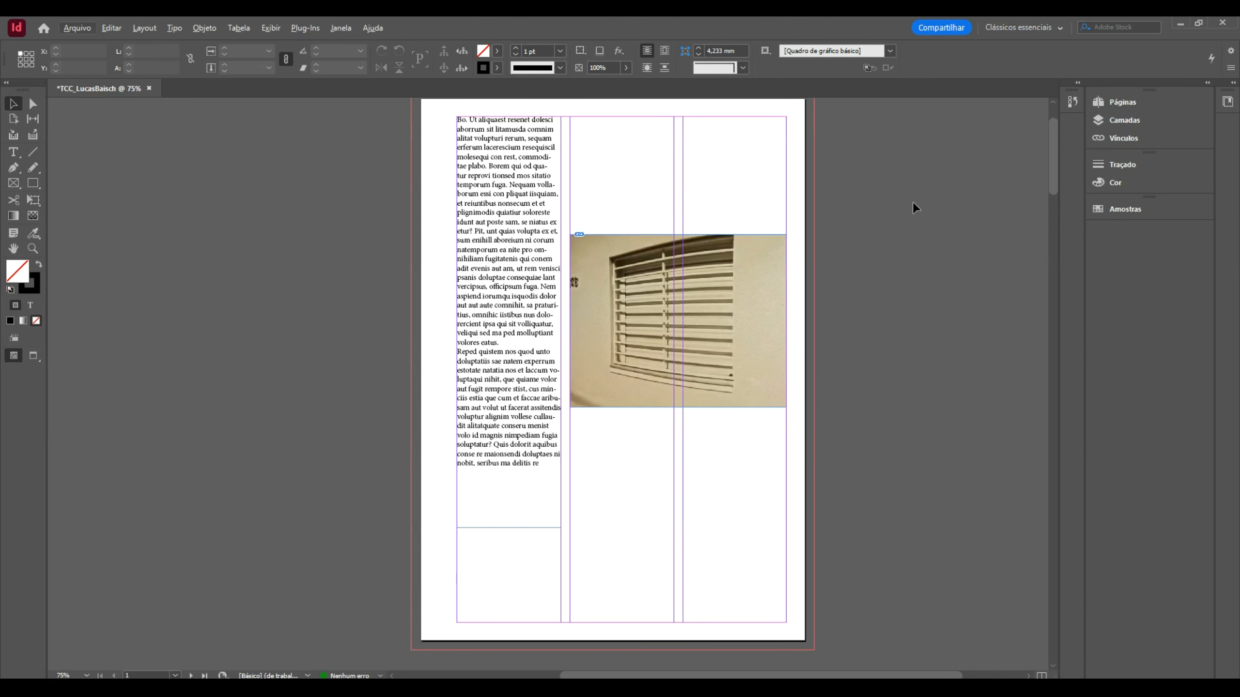
{"action": "key", "text": "w"}
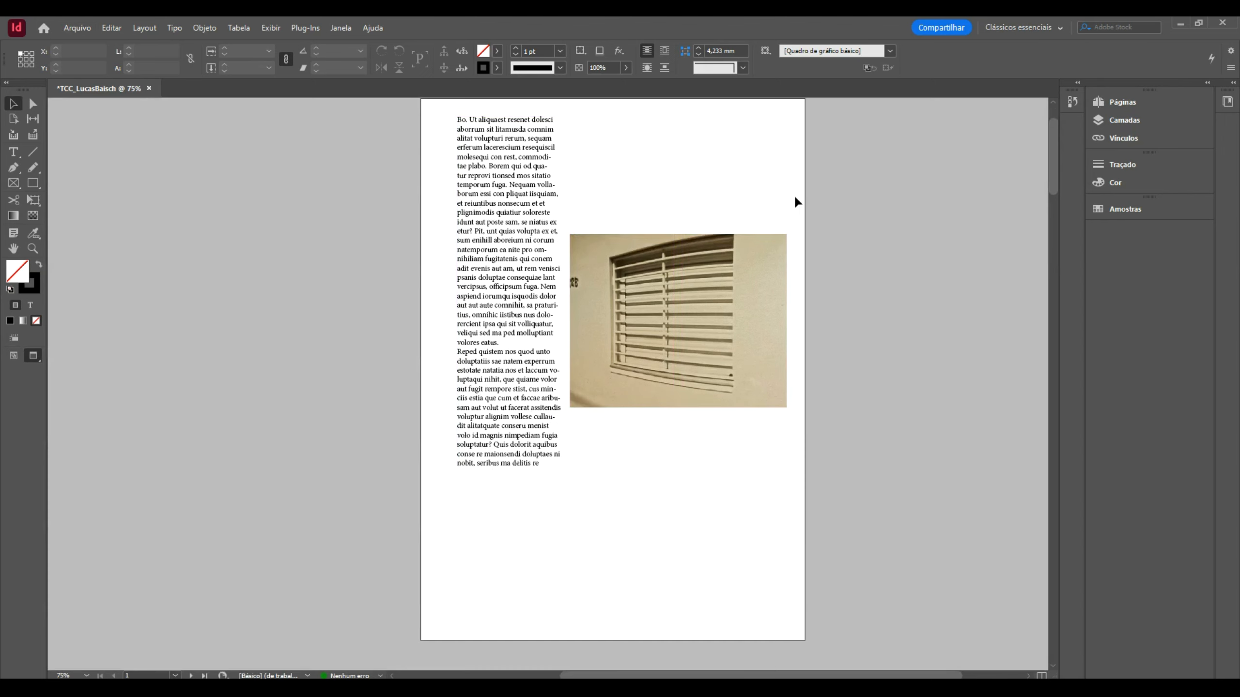
{"action": "scroll", "coordinate": [344, 235], "scroll_direction": "up", "scroll_amount": 2}
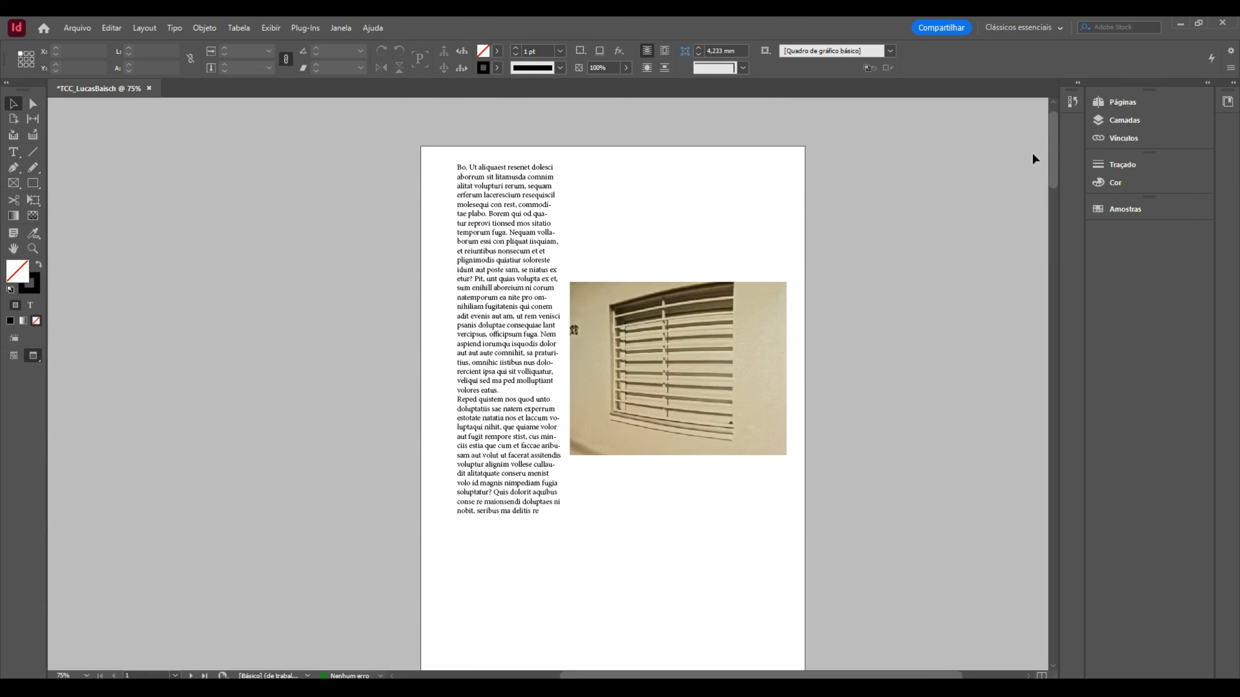
{"action": "left_click_drag", "start_coordinate": [1056, 141], "coordinate": [1055, 156]}
{"action": "key", "text": "w"}
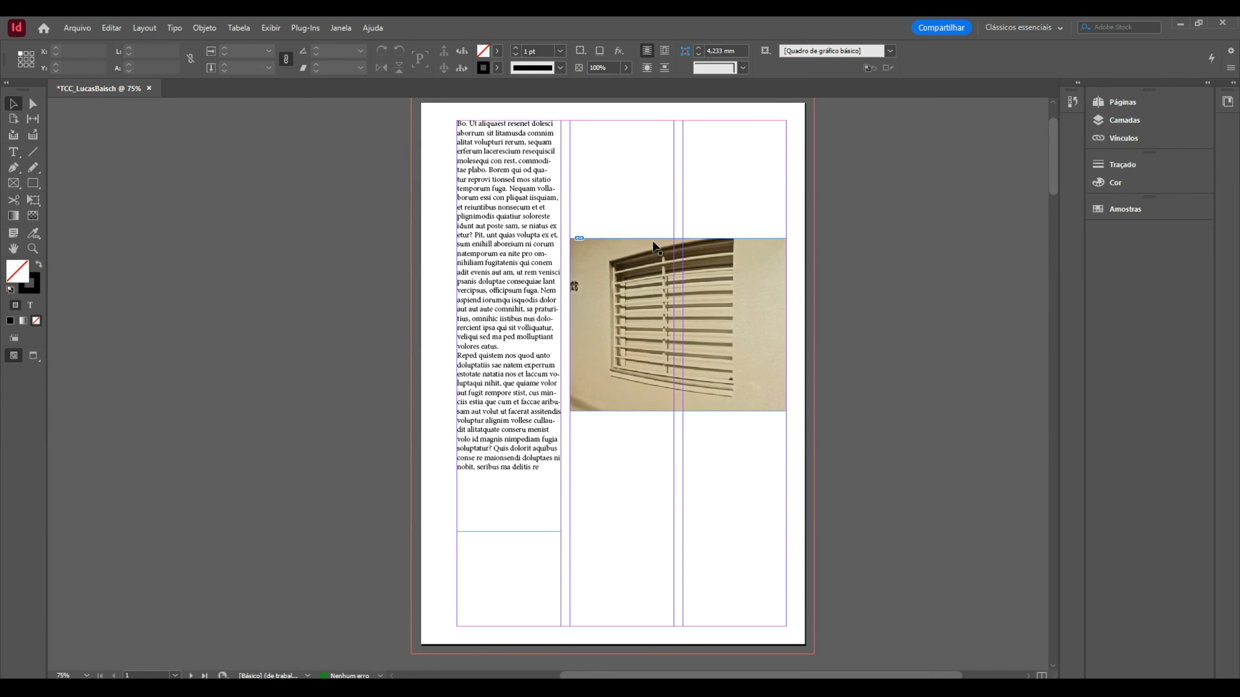
{"action": "key", "text": "w"}
{"action": "key", "text": "w"}
{"action": "key", "text": "w"}
{"action": "key", "text": "w"}
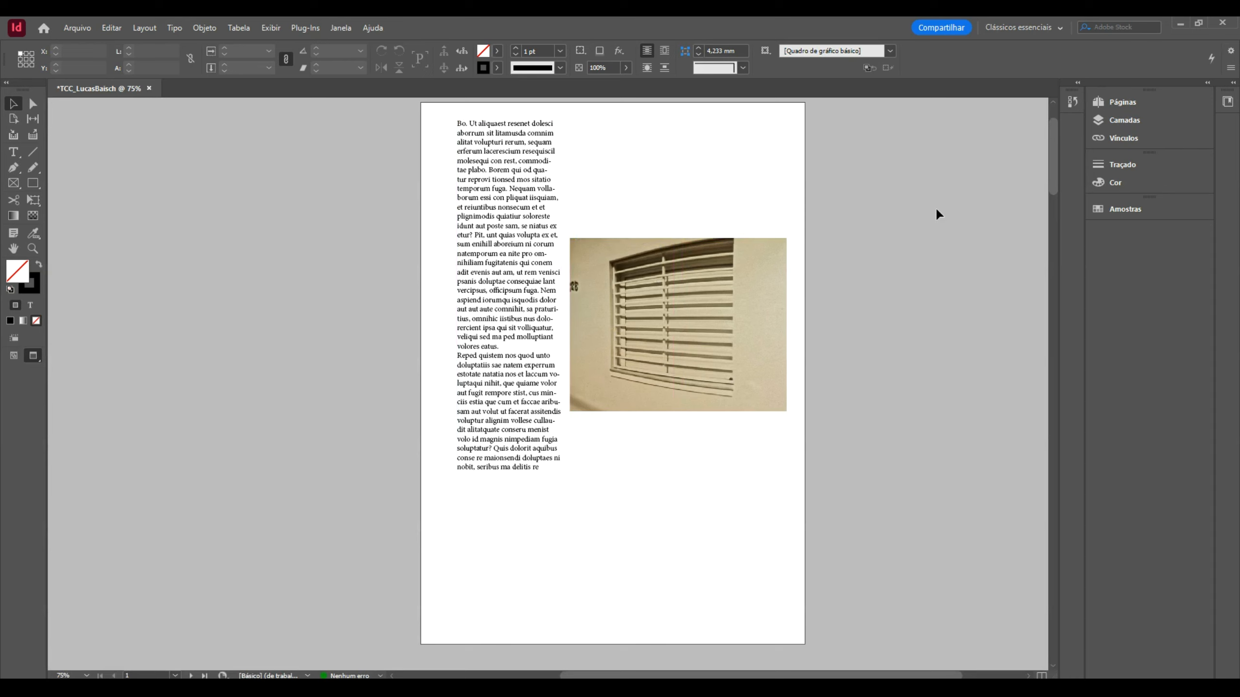
{"action": "key", "text": "w"}
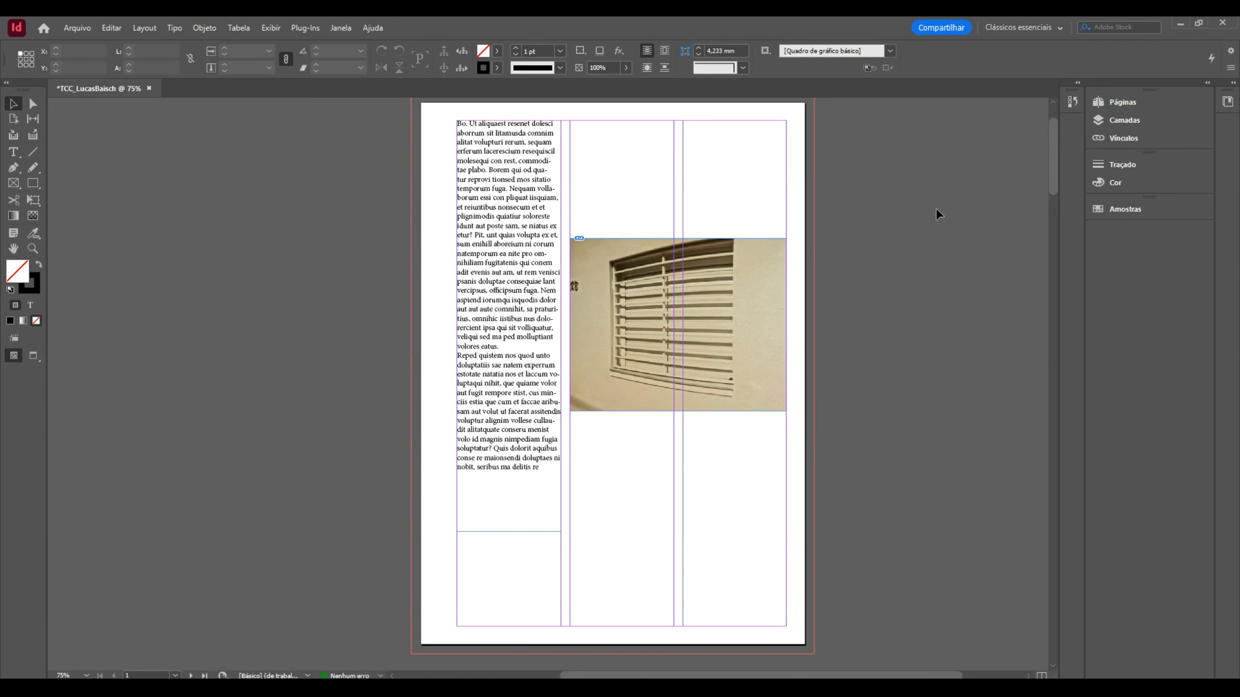
{"action": "scroll", "coordinate": [936, 207], "scroll_direction": "right", "scroll_amount": 3}
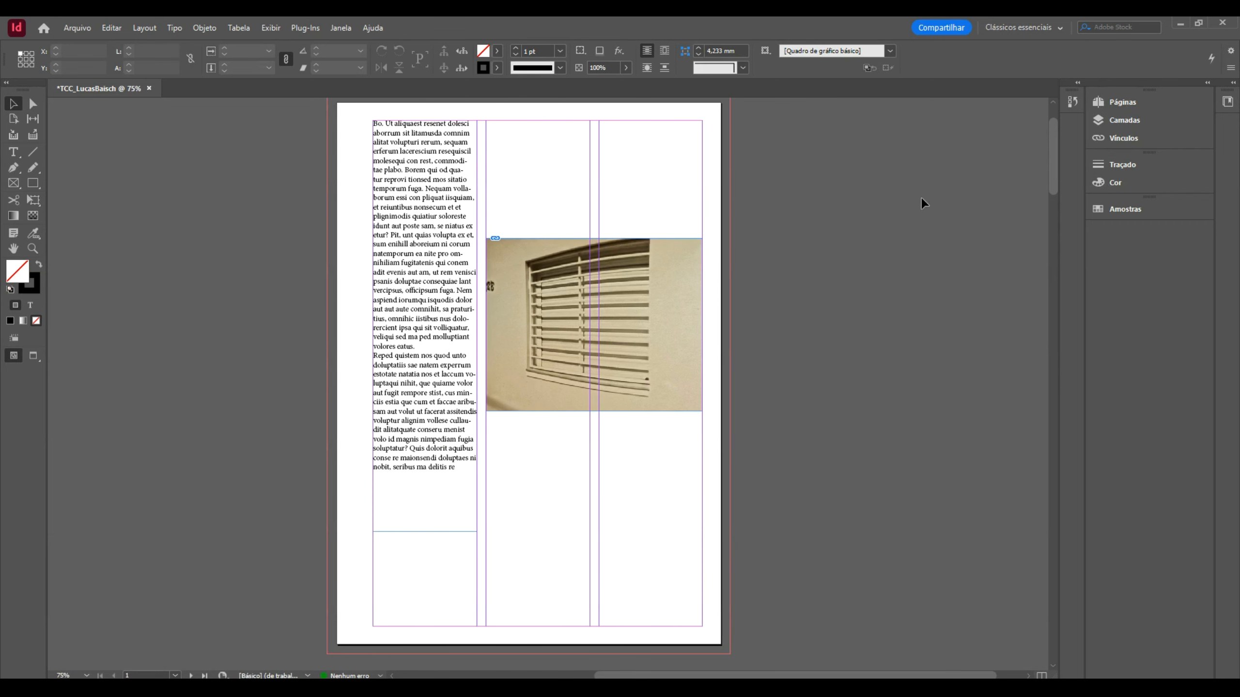
{"action": "scroll", "coordinate": [922, 216], "scroll_direction": "down", "scroll_amount": 1}
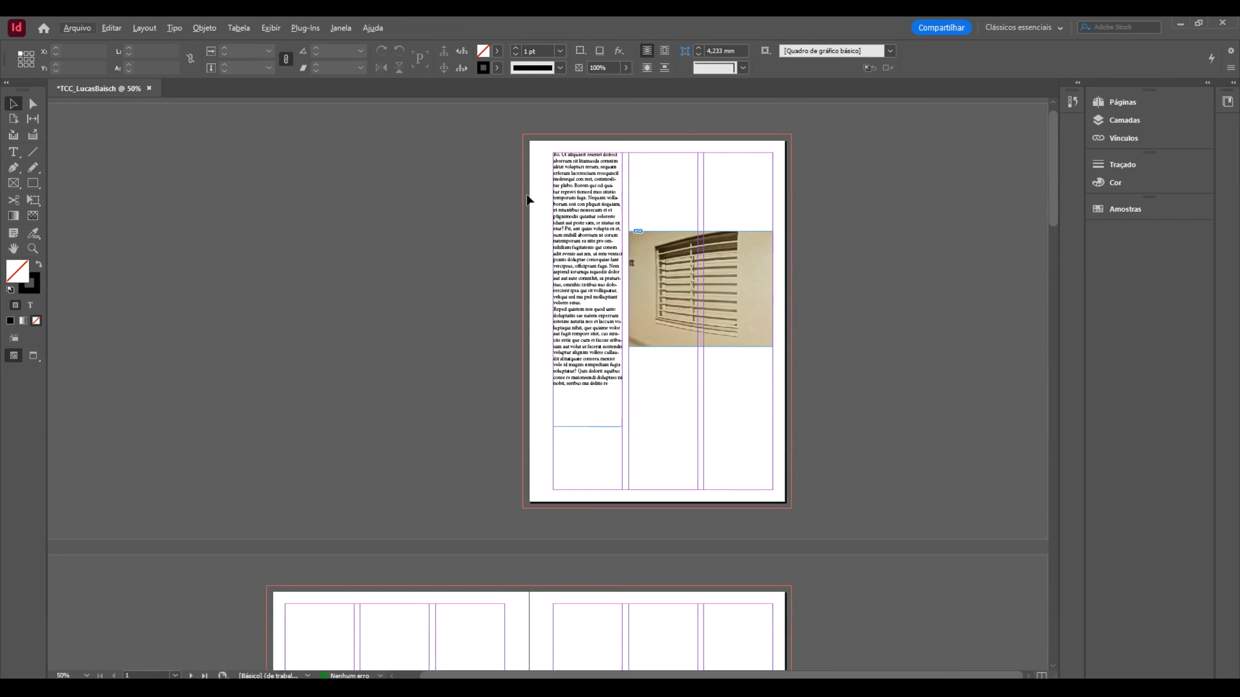